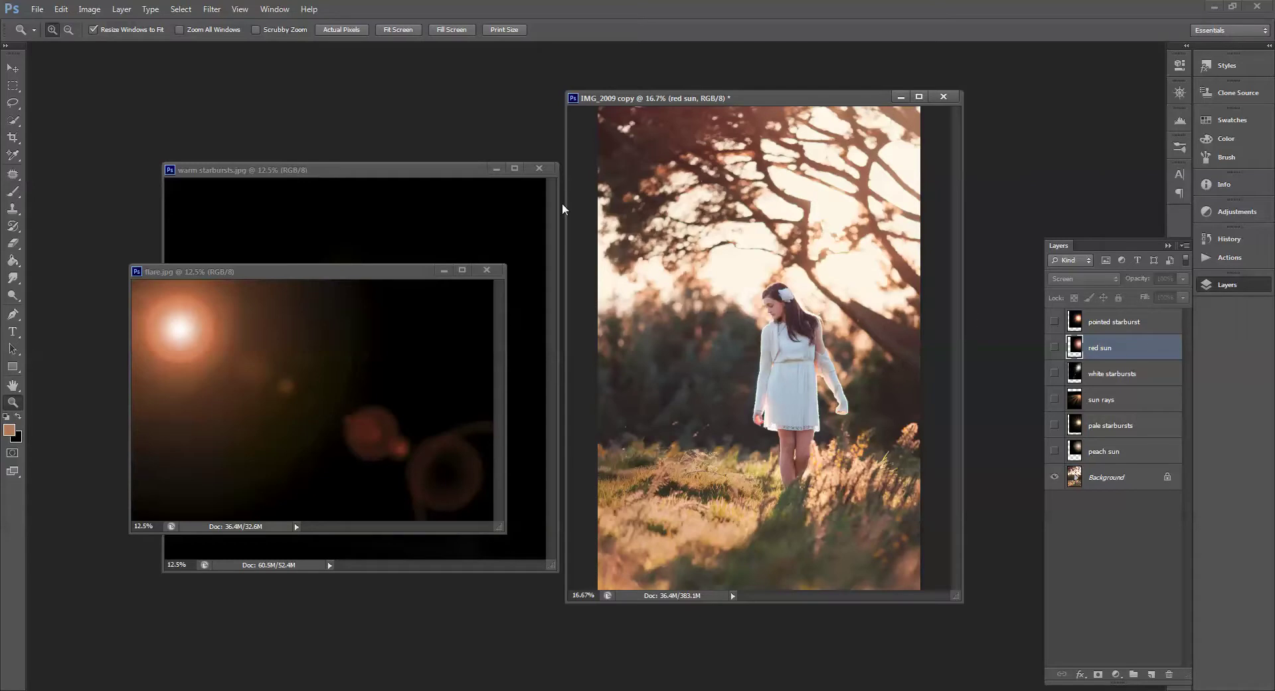
# Step: Copy the warm starbursts image into IMG_2009 copy as a new layer with the Move tool
pyautogui.click(438, 199)
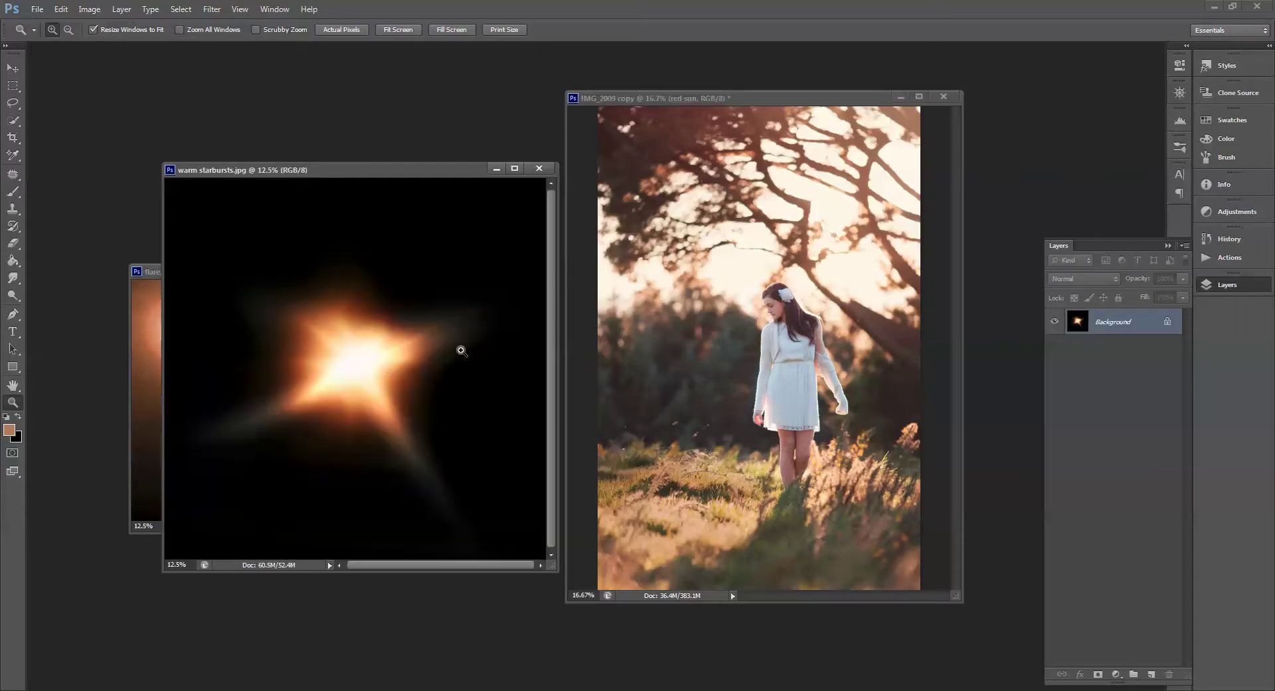
pyautogui.click(13, 68)
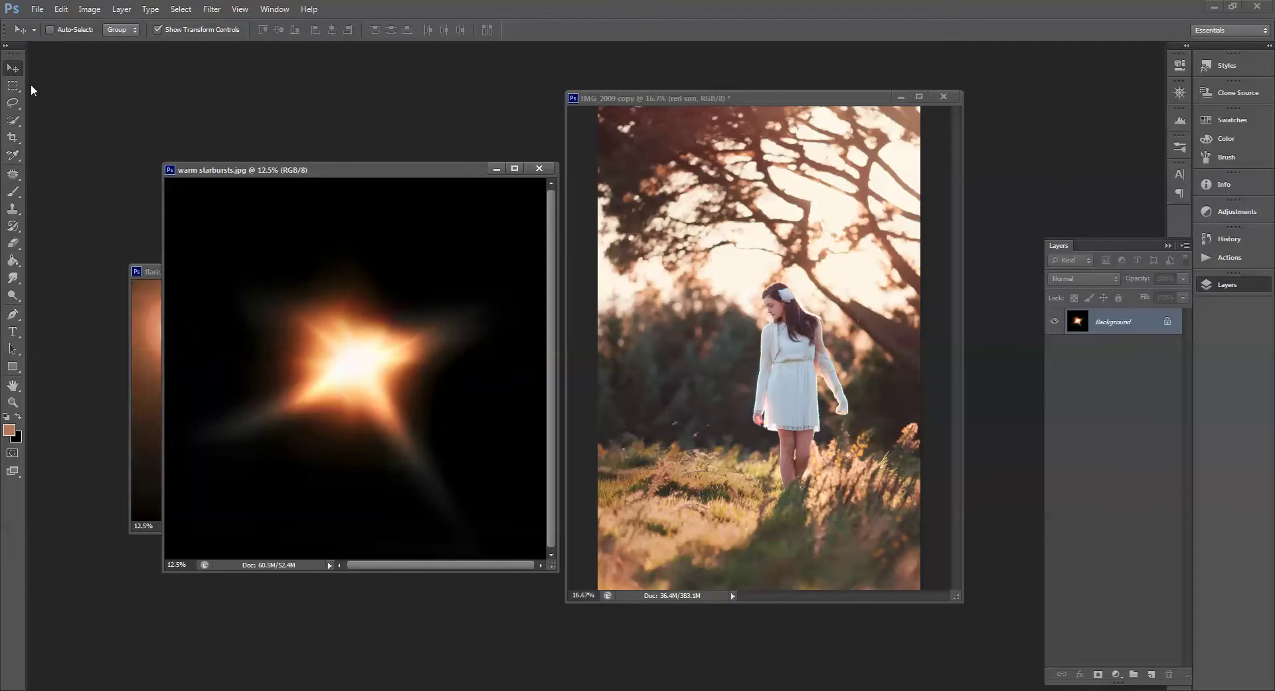
pyautogui.moveTo(364, 372); pyautogui.dragTo(799, 364)
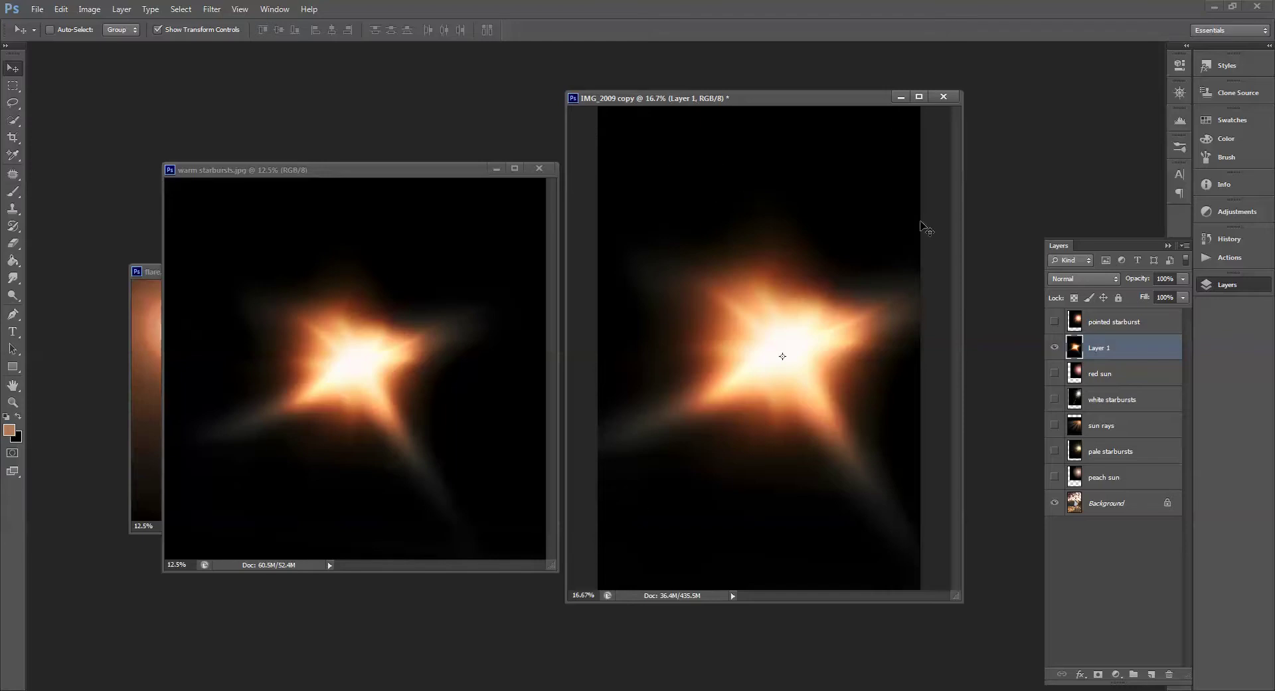
# Step: Set Layer 1's blend mode to Screen and move the starburst up into the trees
pyautogui.click(1087, 280)
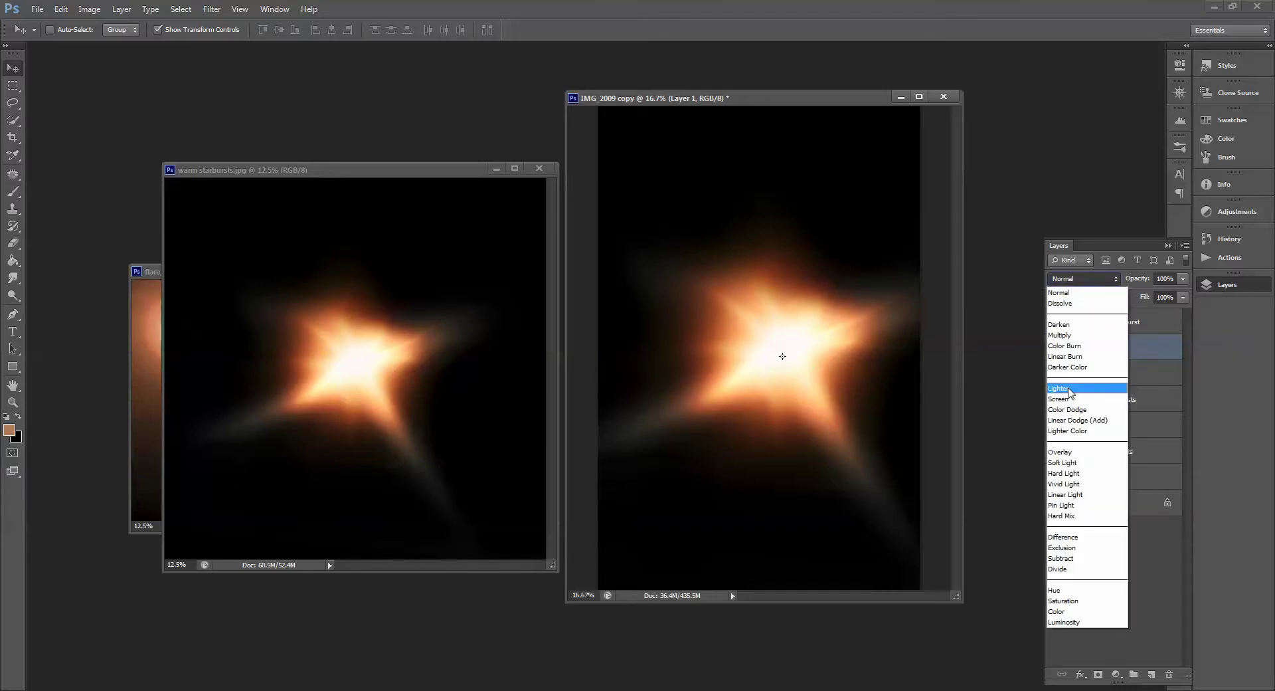
pyautogui.click(1071, 402)
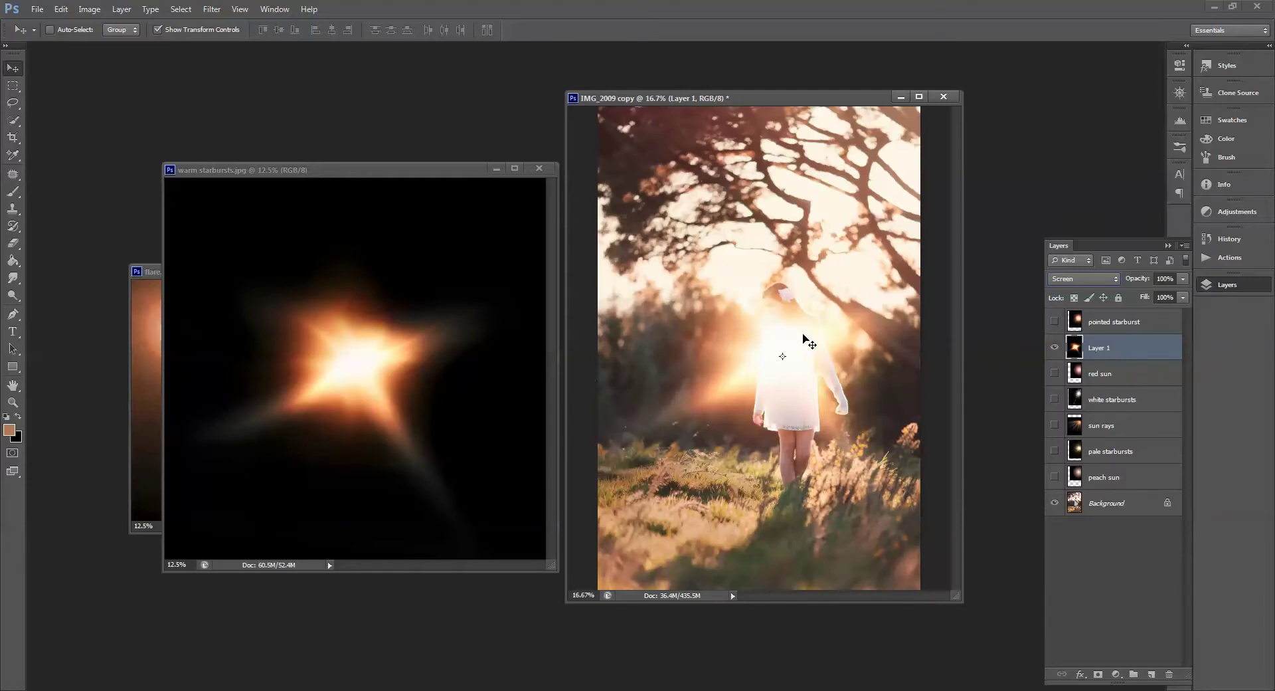
pyautogui.moveTo(797, 342); pyautogui.dragTo(874, 277)
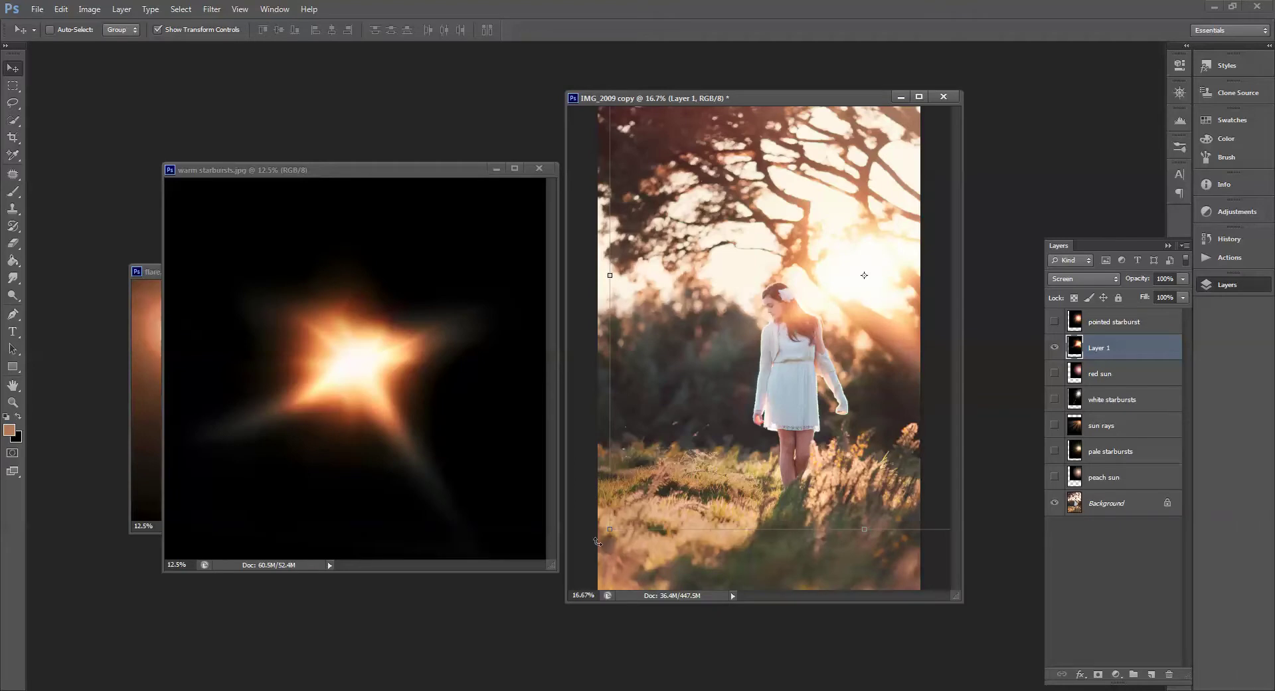
# Step: Rotate the starburst to about -28.19° and nudge it up over the sun behind the tree
pyautogui.moveTo(597, 541); pyautogui.dragTo(785, 555)
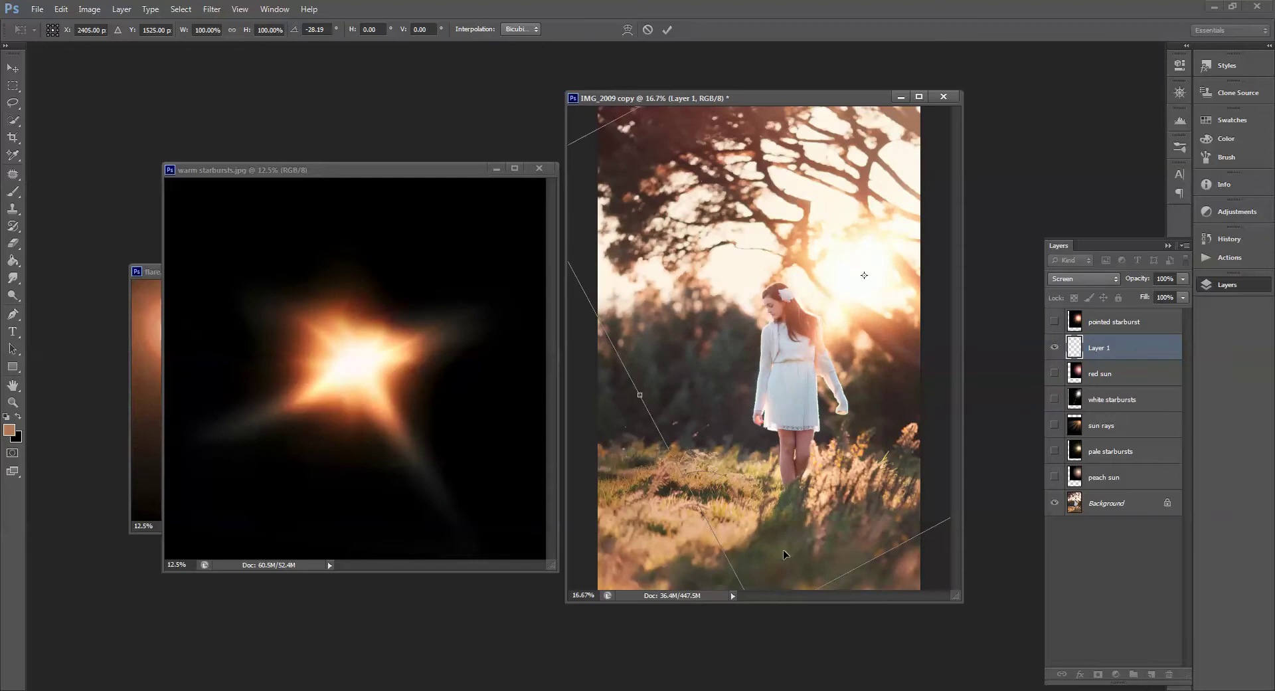
pyautogui.moveTo(874, 290); pyautogui.dragTo(877, 256)
pyautogui.press('Return')
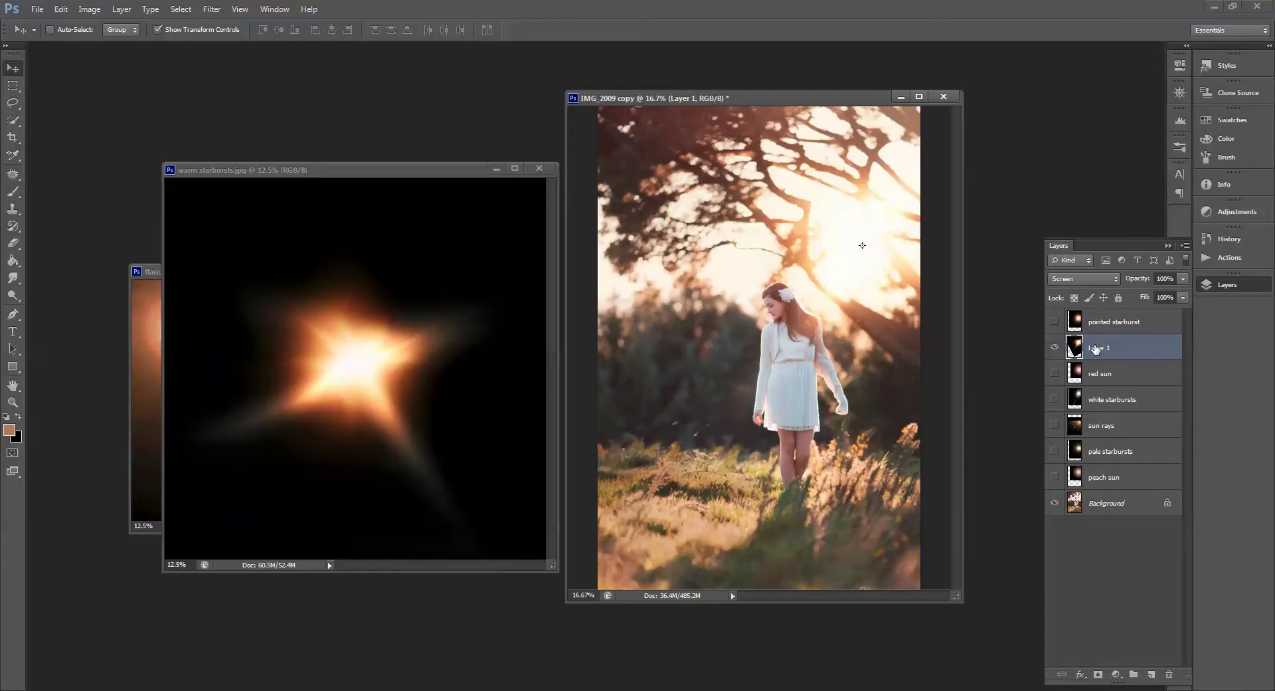
# Step: Try Color Dodge on the starburst layer, then revert it to Screen
pyautogui.click(1081, 282)
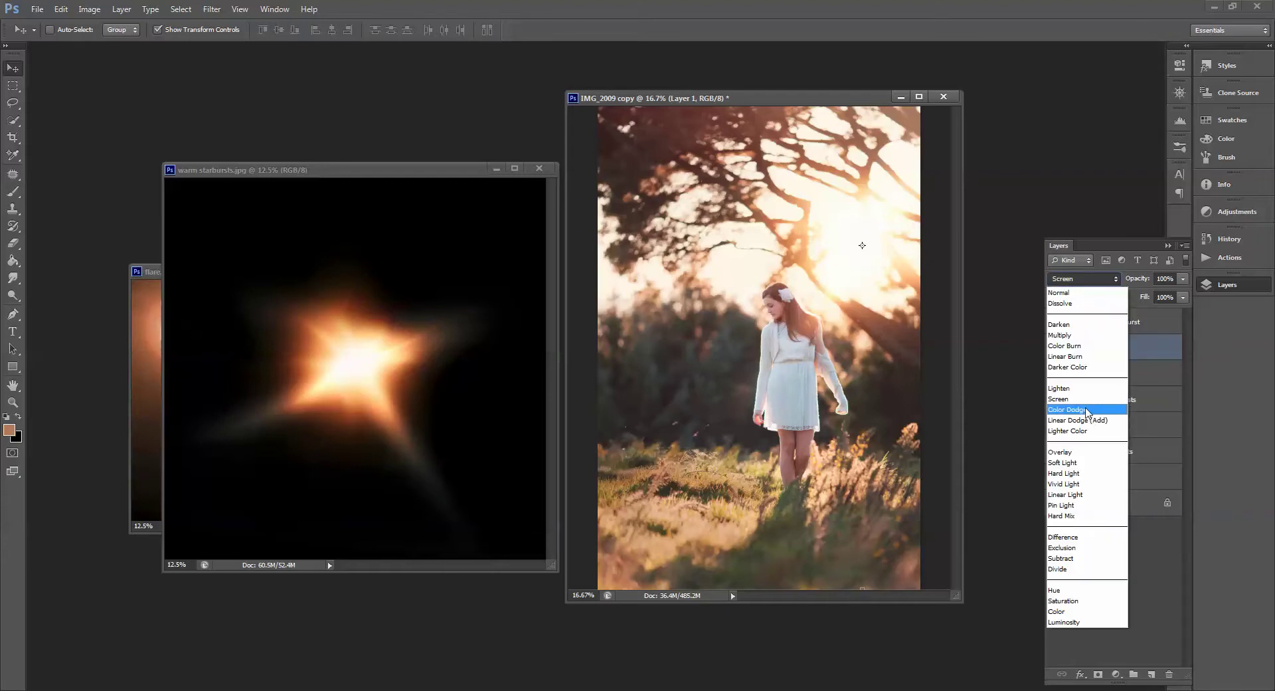
pyautogui.click(1086, 410)
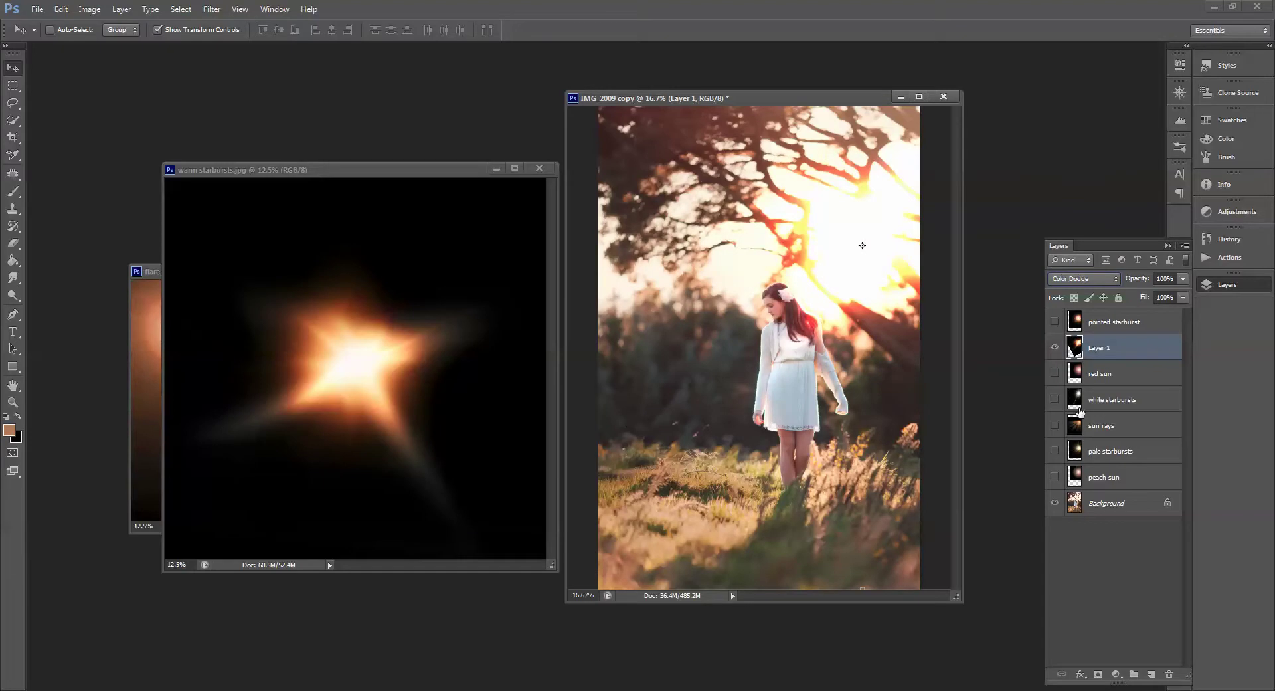
pyautogui.click(1064, 277)
pyautogui.click(1077, 400)
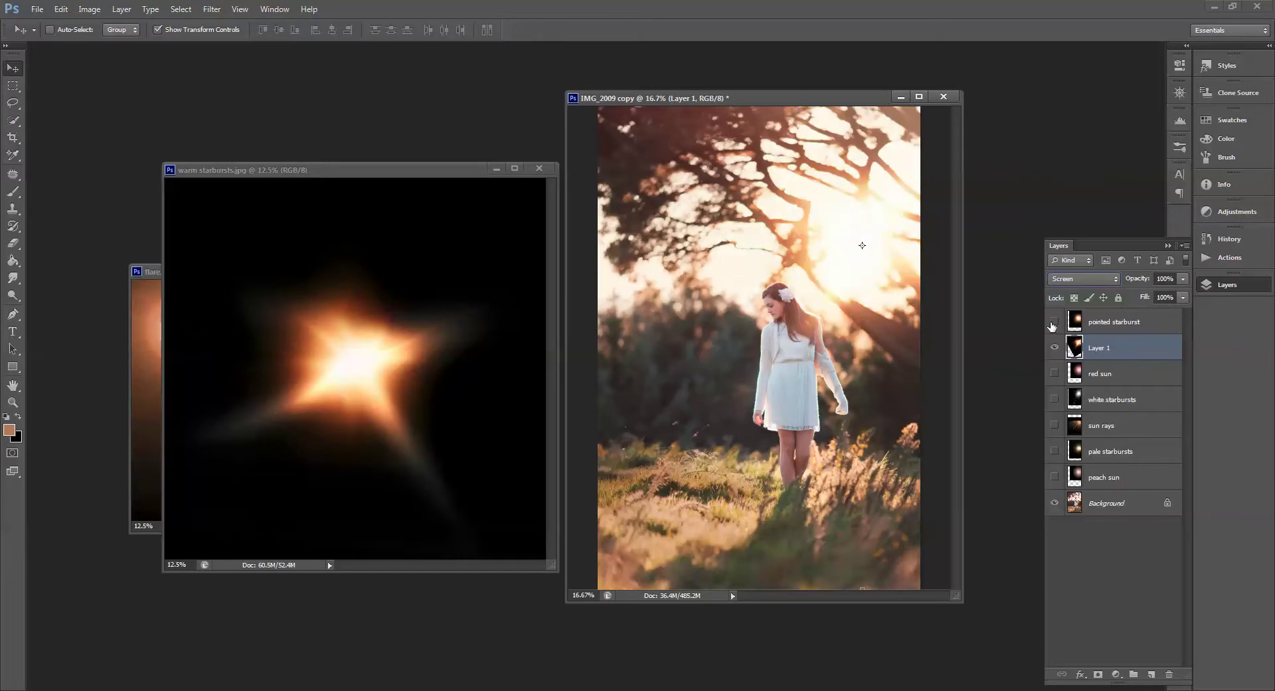
# Step: Hide Layer 1, preview the peach sun overlay, then show and shift the pale starbursts
pyautogui.click(1055, 347)
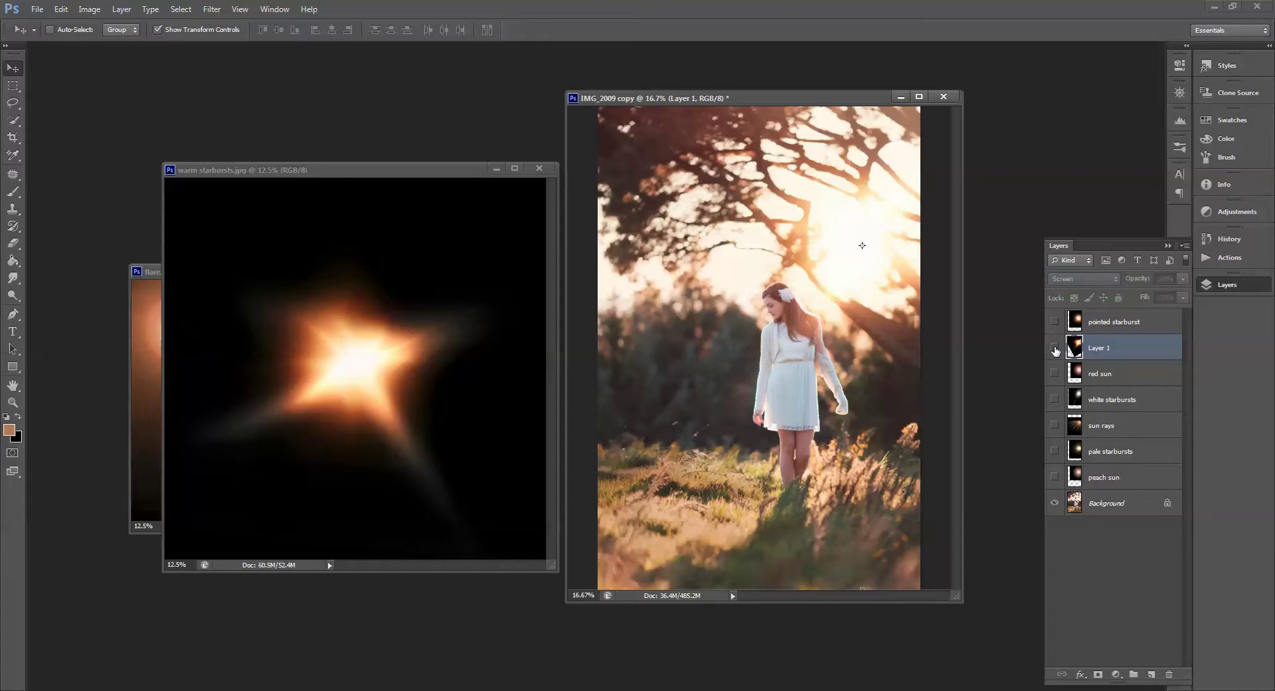
pyautogui.click(1055, 477)
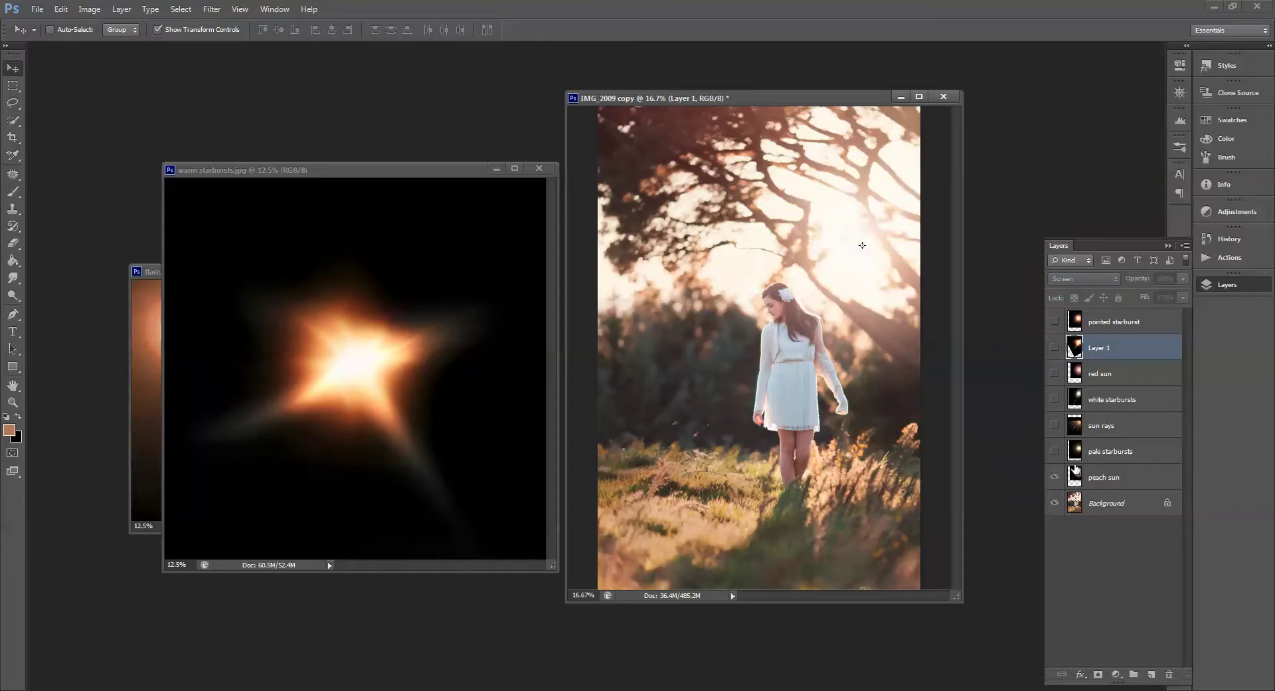
pyautogui.click(1055, 477)
pyautogui.click(1055, 451)
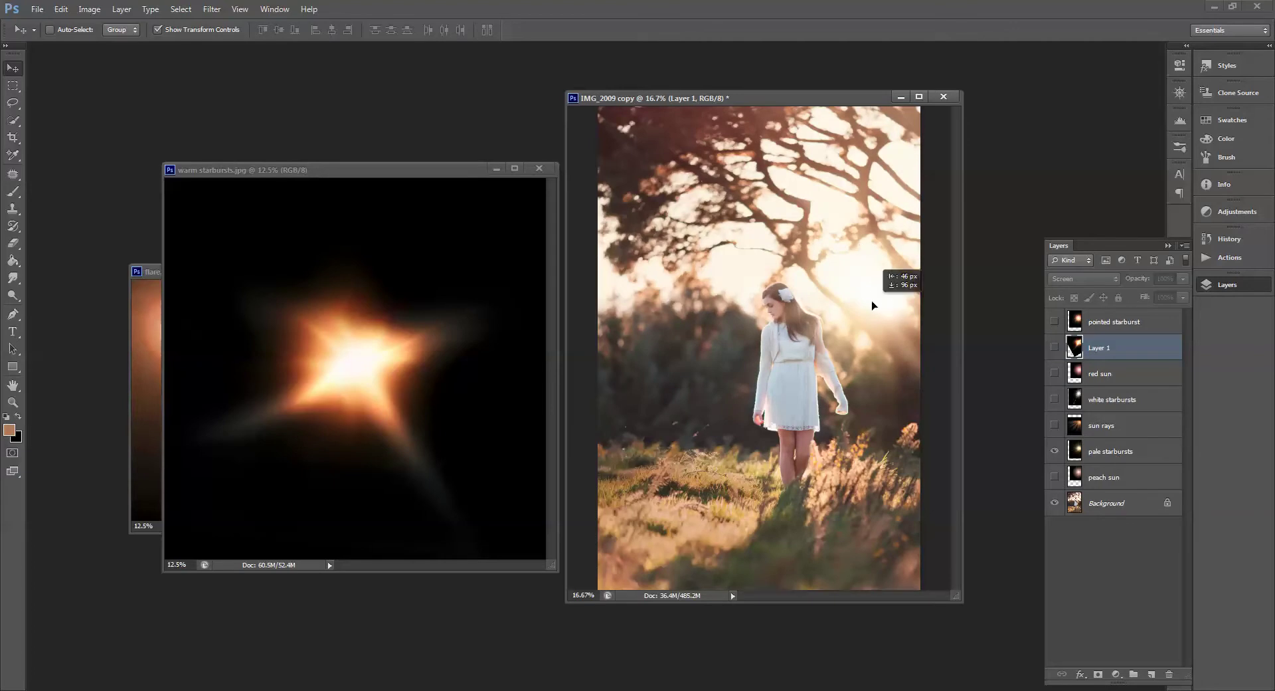
pyautogui.moveTo(886, 293)
pyautogui.mouseDown()
pyautogui.moveTo(857, 293)
pyautogui.moveTo(883, 276)
pyautogui.moveTo(877, 349)
pyautogui.moveTo(817, 342)
pyautogui.moveTo(849, 365)
pyautogui.moveTo(897, 296)
pyautogui.moveTo(881, 281)
pyautogui.moveTo(864, 290)
pyautogui.mouseUp()
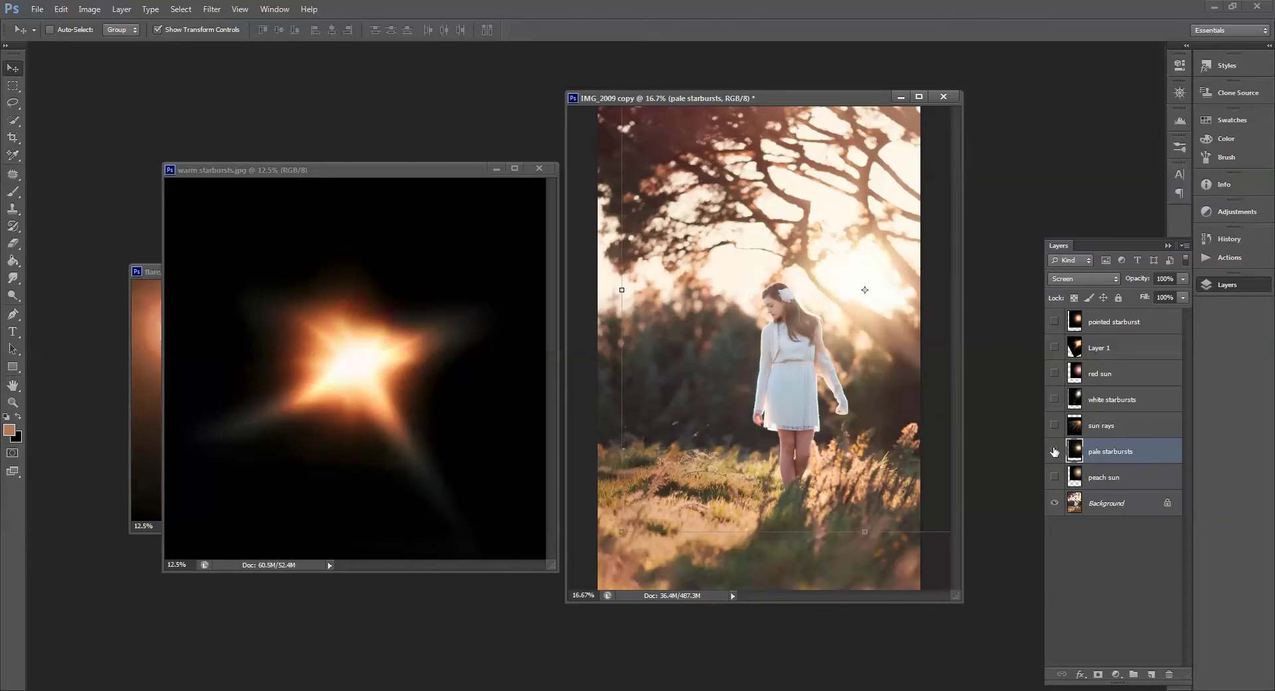
# Step: Hide pale starbursts, then show and select the sun rays layer
pyautogui.click(1054, 452)
pyautogui.click(1055, 425)
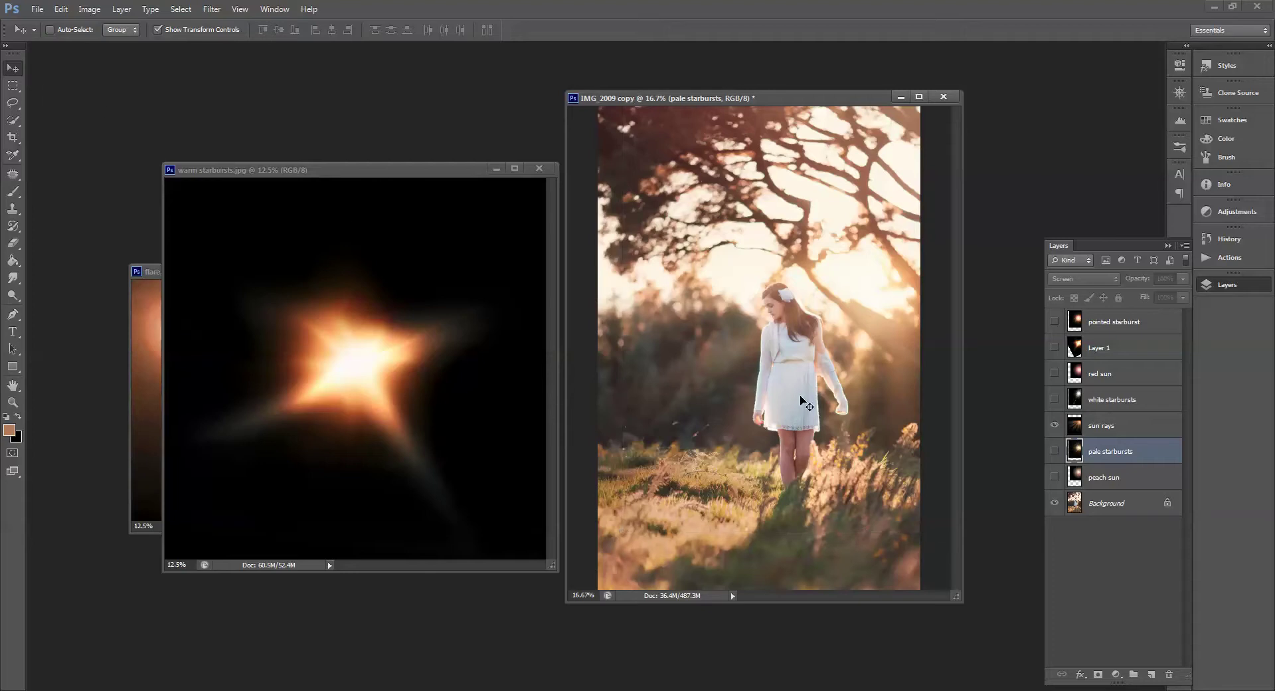
pyautogui.click(1110, 432)
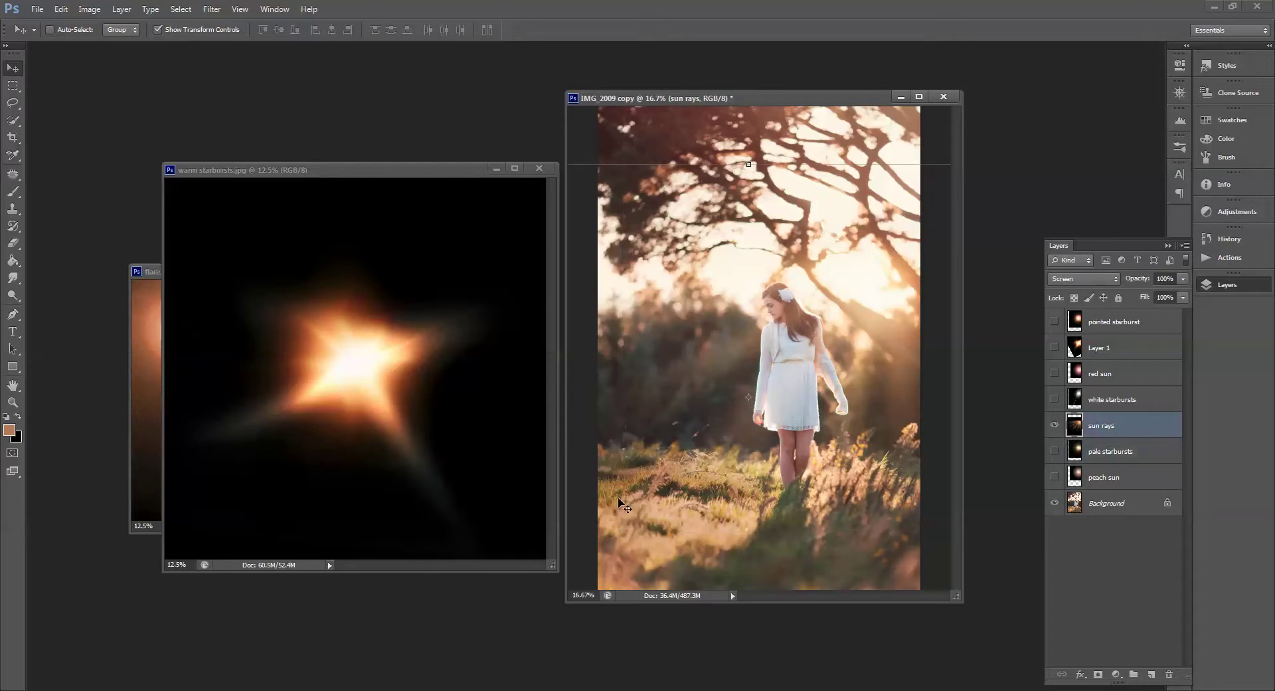
# Step: Scale the sun rays layer up to about 116% with Free Transform
pyautogui.hotkey('ctrl', 't')
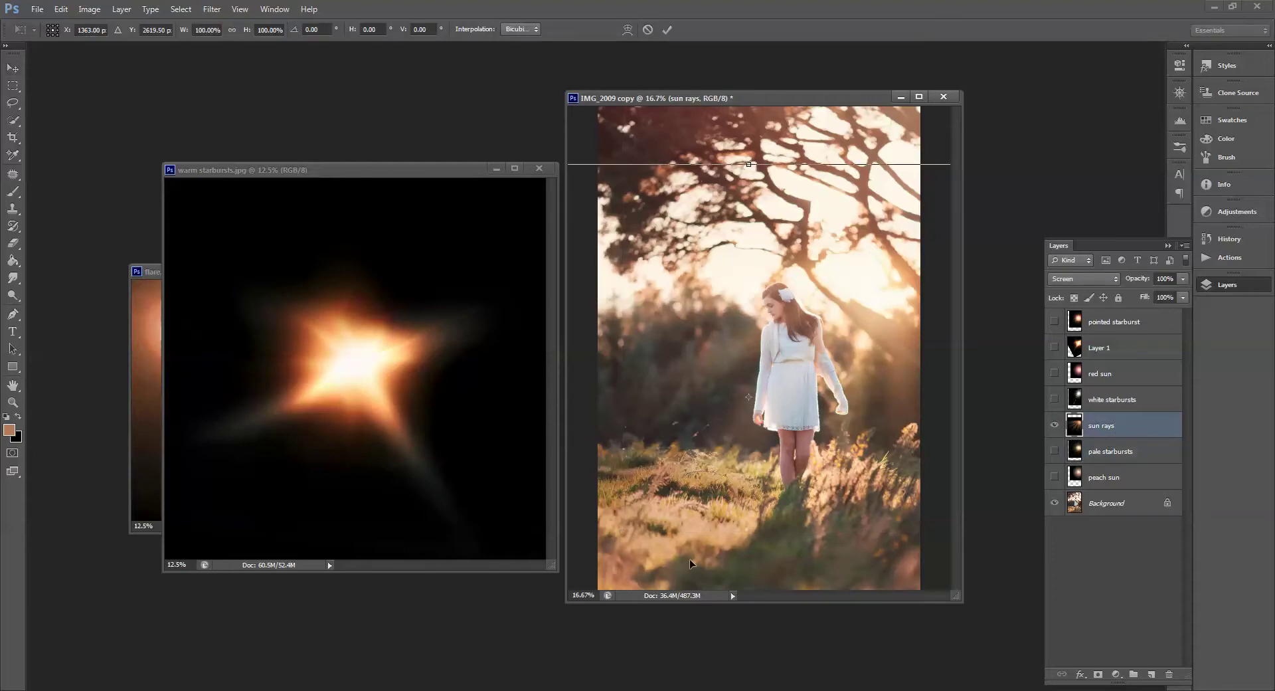
pyautogui.moveTo(565, 608); pyautogui.dragTo(411, 661)
pyautogui.moveTo(879, 216); pyautogui.dragTo(866, 122)
pyautogui.press('Return')
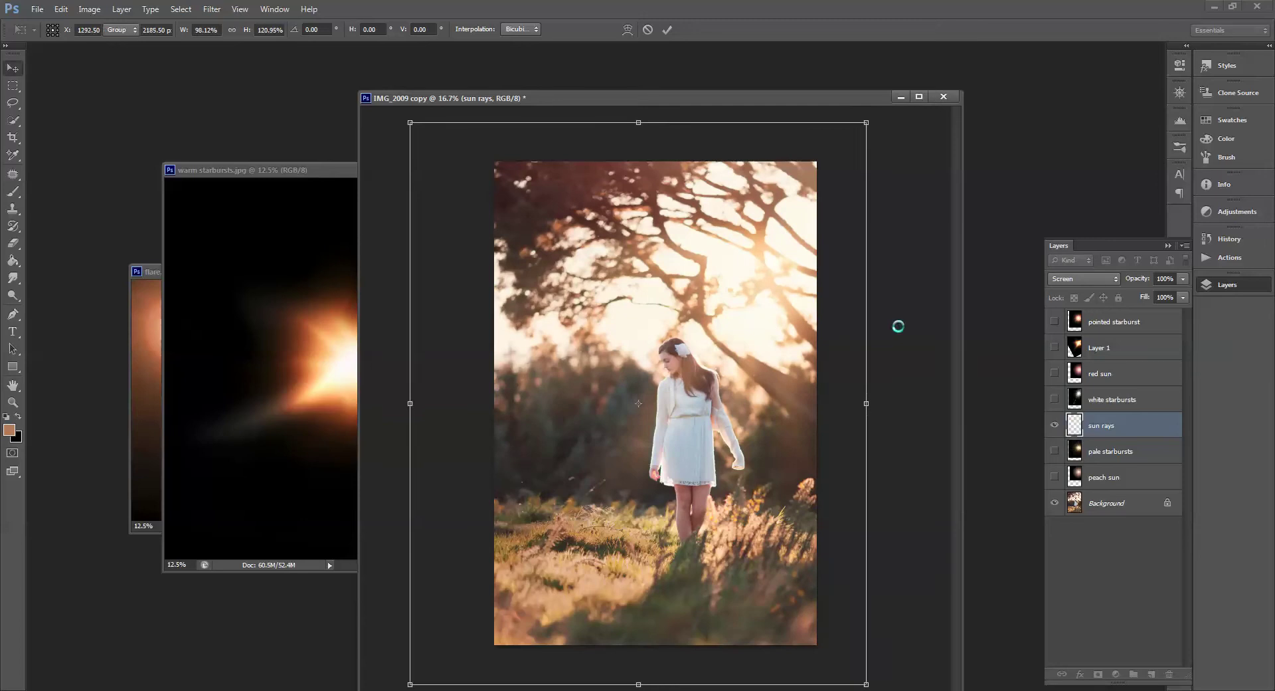
# Step: Swap to the white starbursts overlay and lower its glow slightly
pyautogui.click(1054, 425)
pyautogui.click(1055, 399)
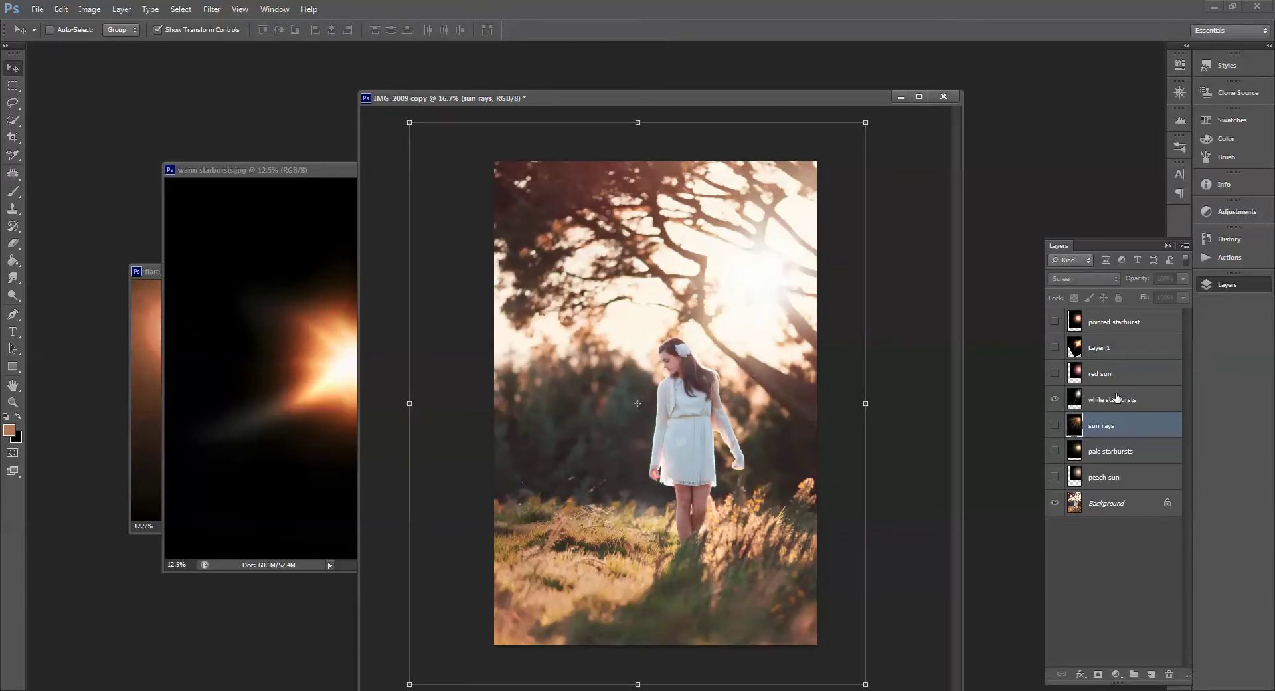
pyautogui.click(1117, 398)
pyautogui.moveTo(769, 307); pyautogui.dragTo(768, 358)
# Step: Swap to the red sun overlay and move its glow up and left
pyautogui.click(1054, 398)
pyautogui.click(1055, 375)
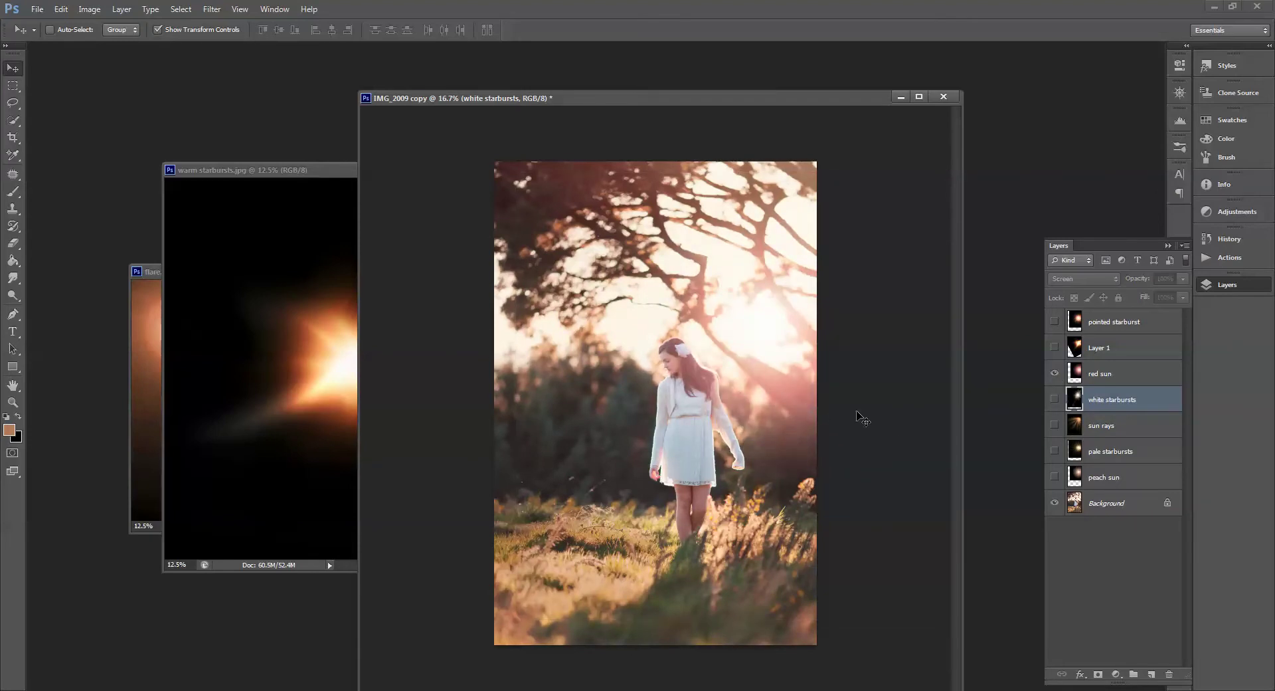
pyautogui.click(1112, 375)
pyautogui.moveTo(813, 383); pyautogui.dragTo(795, 368)
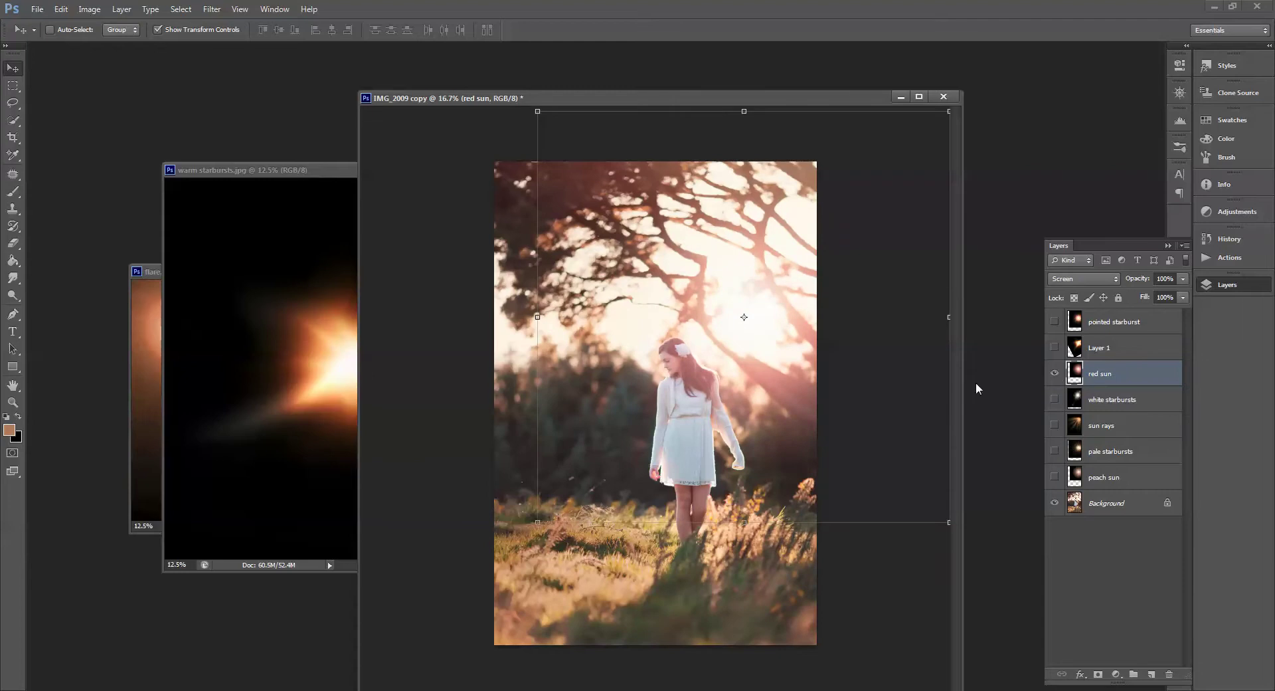
# Step: Swap to Layer 1's starburst and move it slightly down
pyautogui.click(1054, 373)
pyautogui.click(1055, 347)
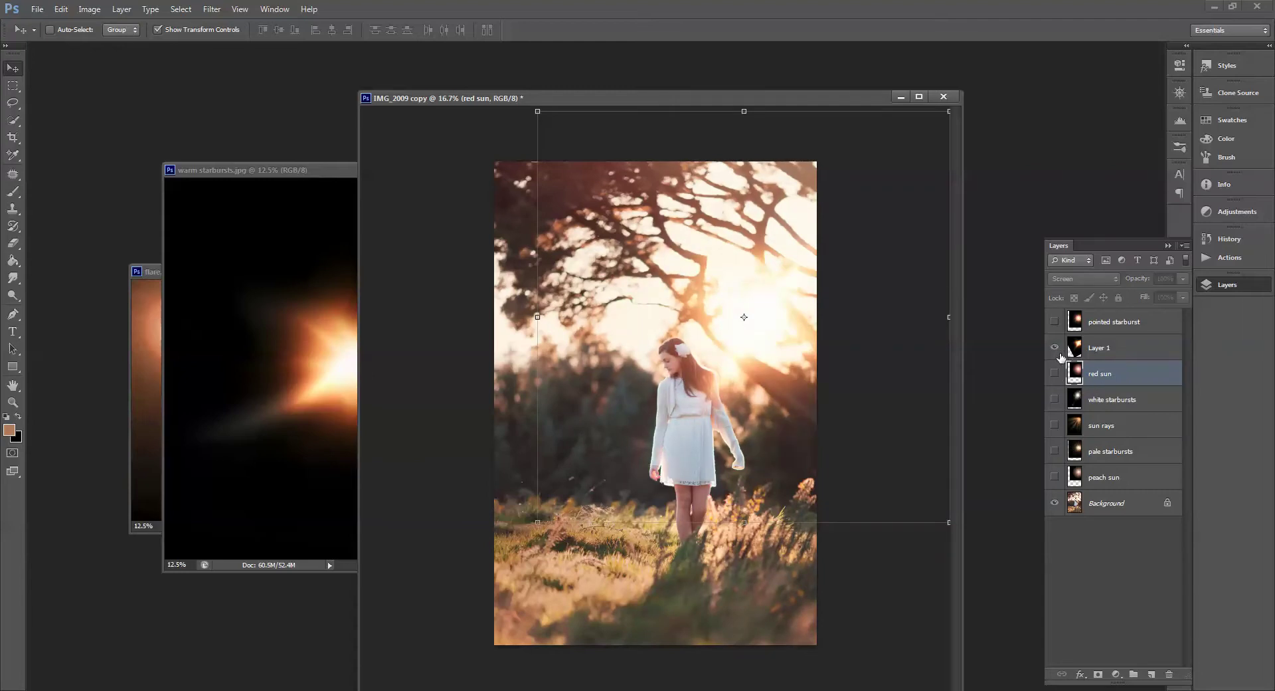
pyautogui.click(1099, 353)
pyautogui.moveTo(757, 358); pyautogui.dragTo(752, 370)
# Step: Hide Layer 1 so only the pointed starburst overlay shows
pyautogui.click(1055, 346)
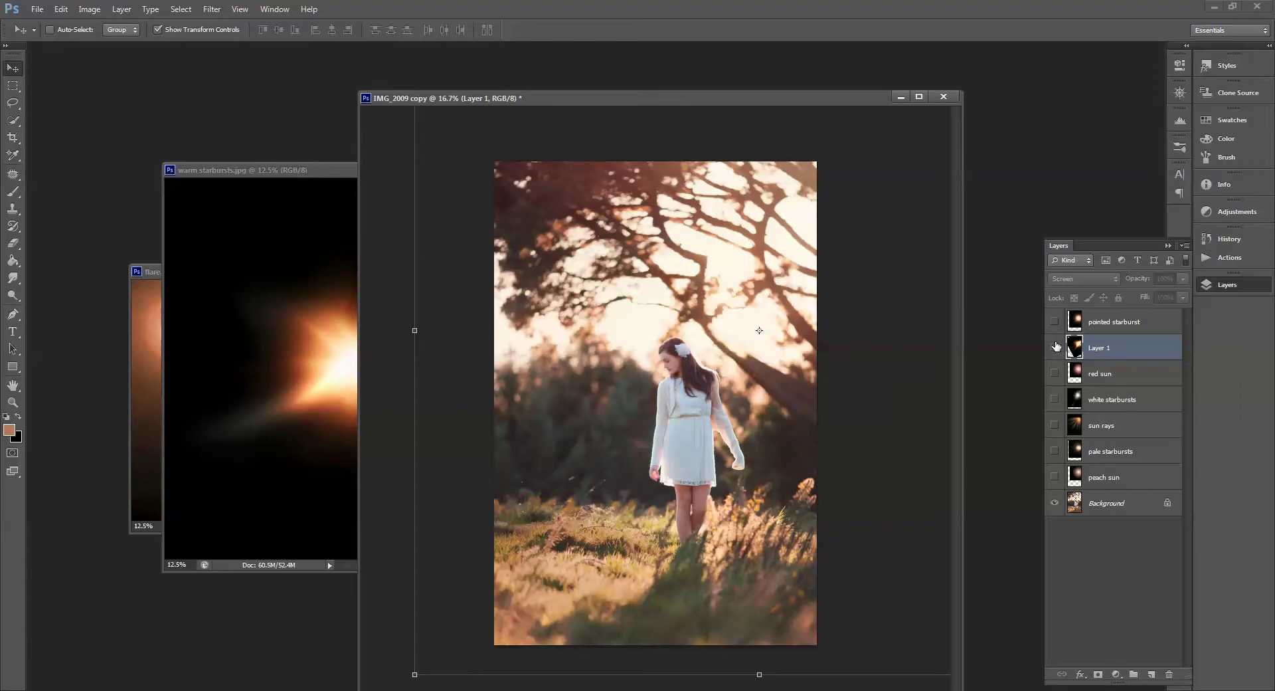
pyautogui.click(1055, 321)
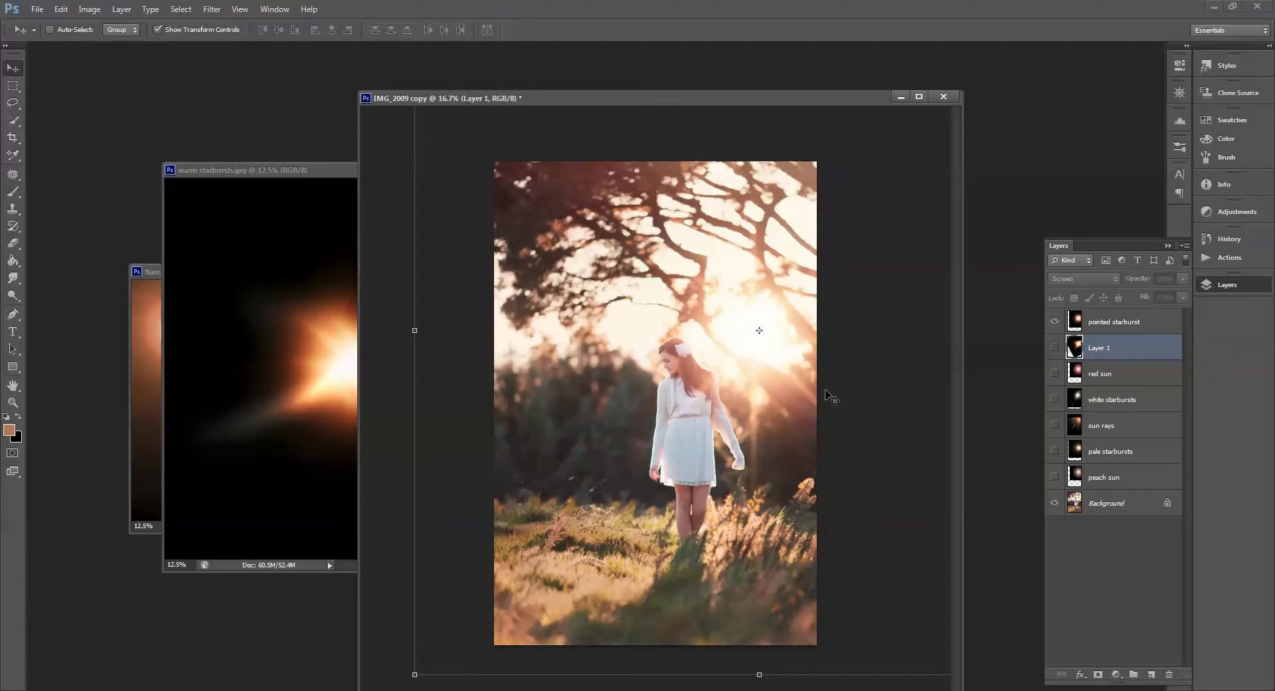
pyautogui.click(153, 404)
# Step: Hide the pointed starburst and copy flare.jpg into the photo as a new layer
pyautogui.moveTo(274, 276); pyautogui.dragTo(257, 277)
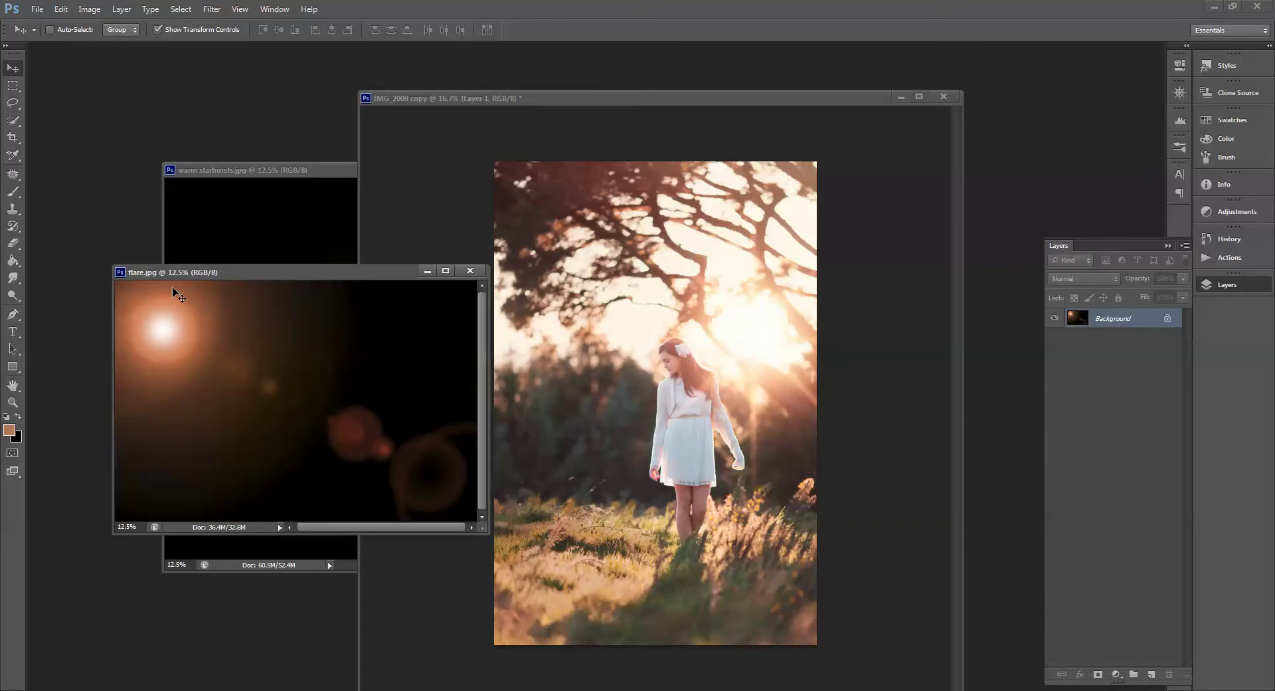
pyautogui.click(770, 354)
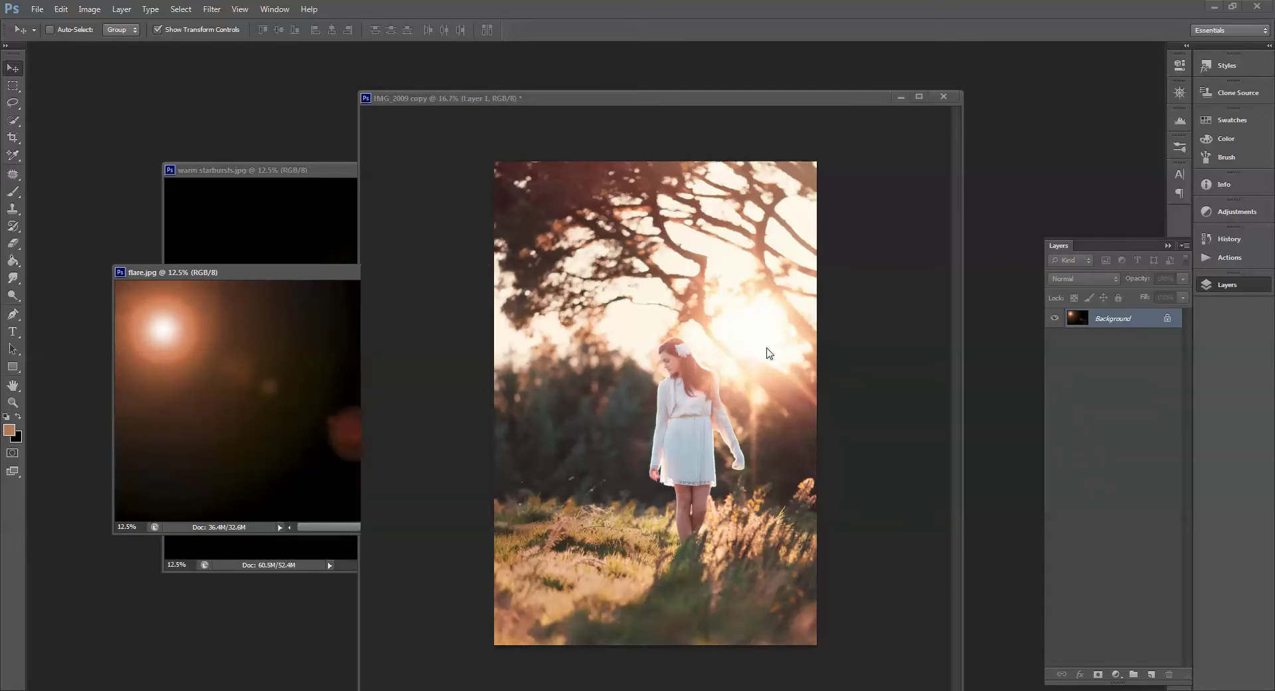
pyautogui.click(1056, 324)
pyautogui.click(277, 384)
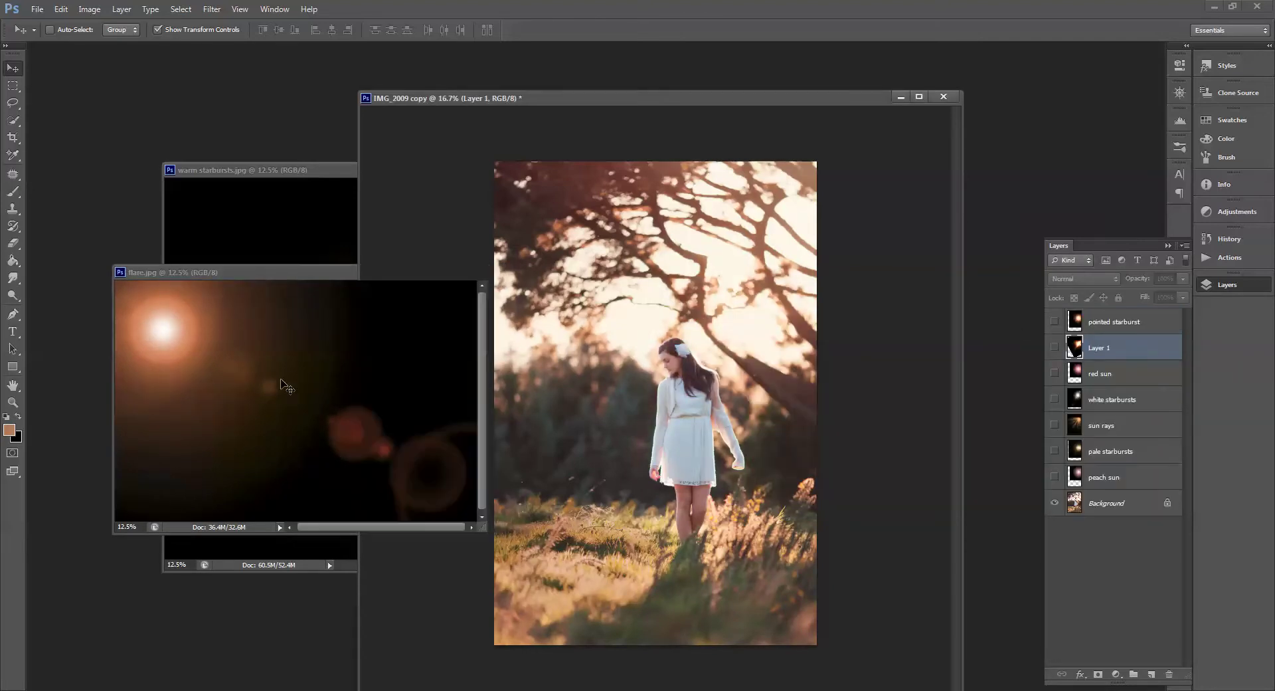
pyautogui.moveTo(614, 365); pyautogui.dragTo(614, 365)
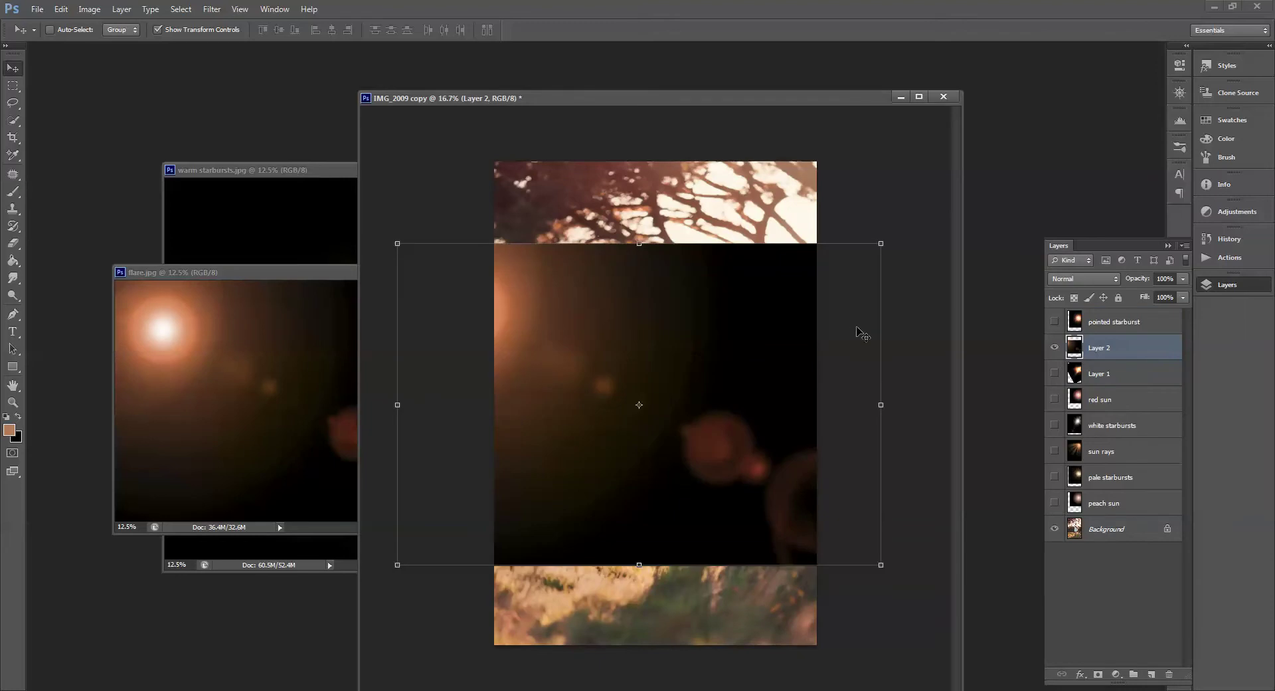
# Step: Rotate the flare layer 90° and position it to cover the whole canvas
pyautogui.moveTo(729, 334); pyautogui.dragTo(758, 293)
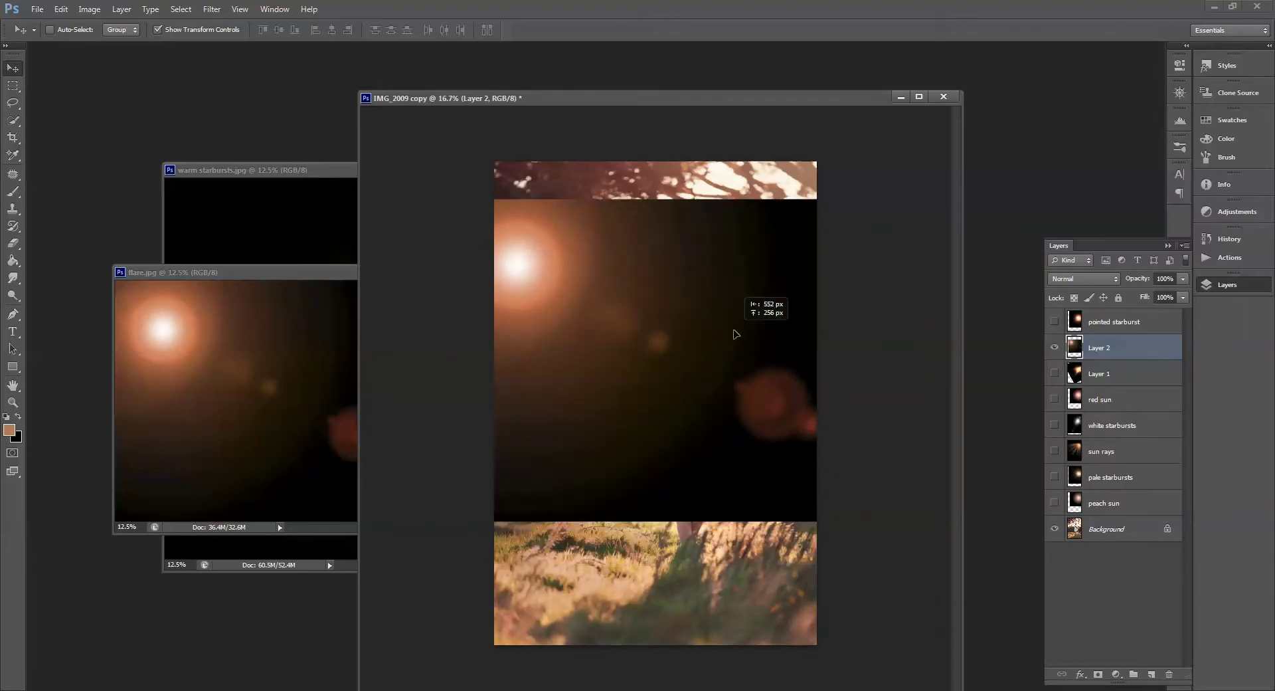
pyautogui.hotkey('ctrl', 't')
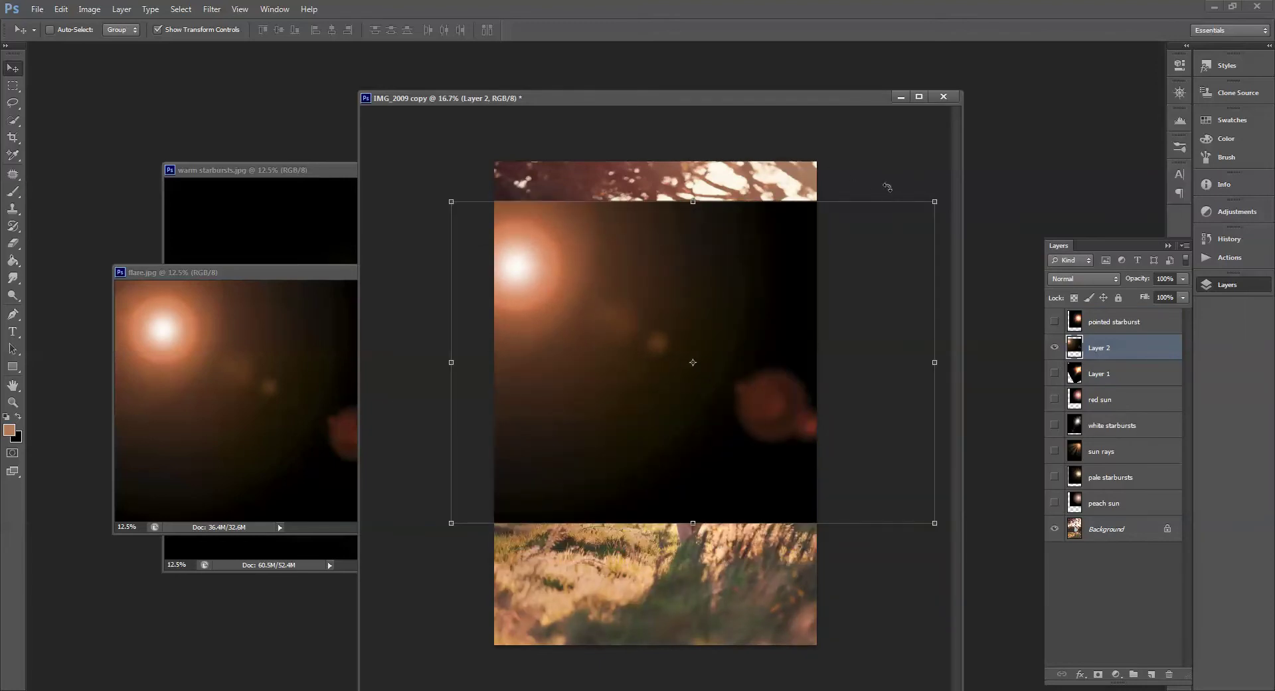
pyautogui.moveTo(888, 194); pyautogui.dragTo(797, 469)
pyautogui.moveTo(775, 306); pyautogui.dragTo(742, 349)
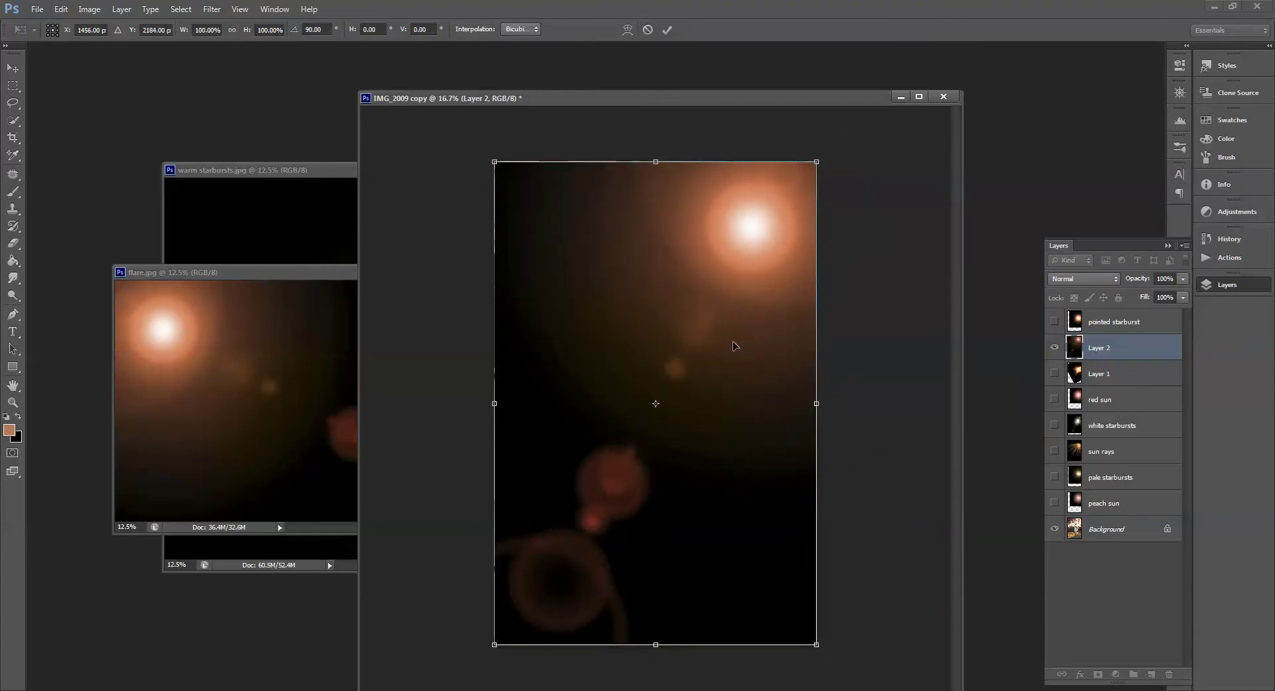
pyautogui.press('Return')
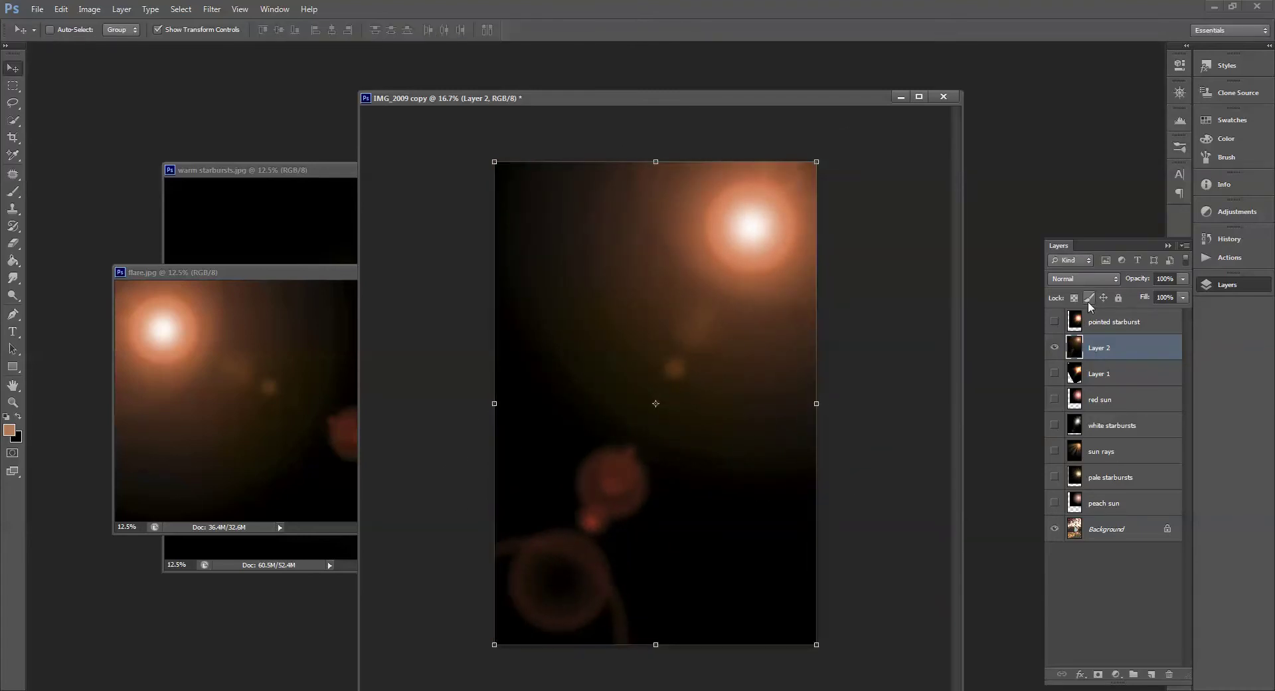
# Step: Set Layer 2 to Screen and shift the flare glow toward the upper-right trees
pyautogui.click(1084, 278)
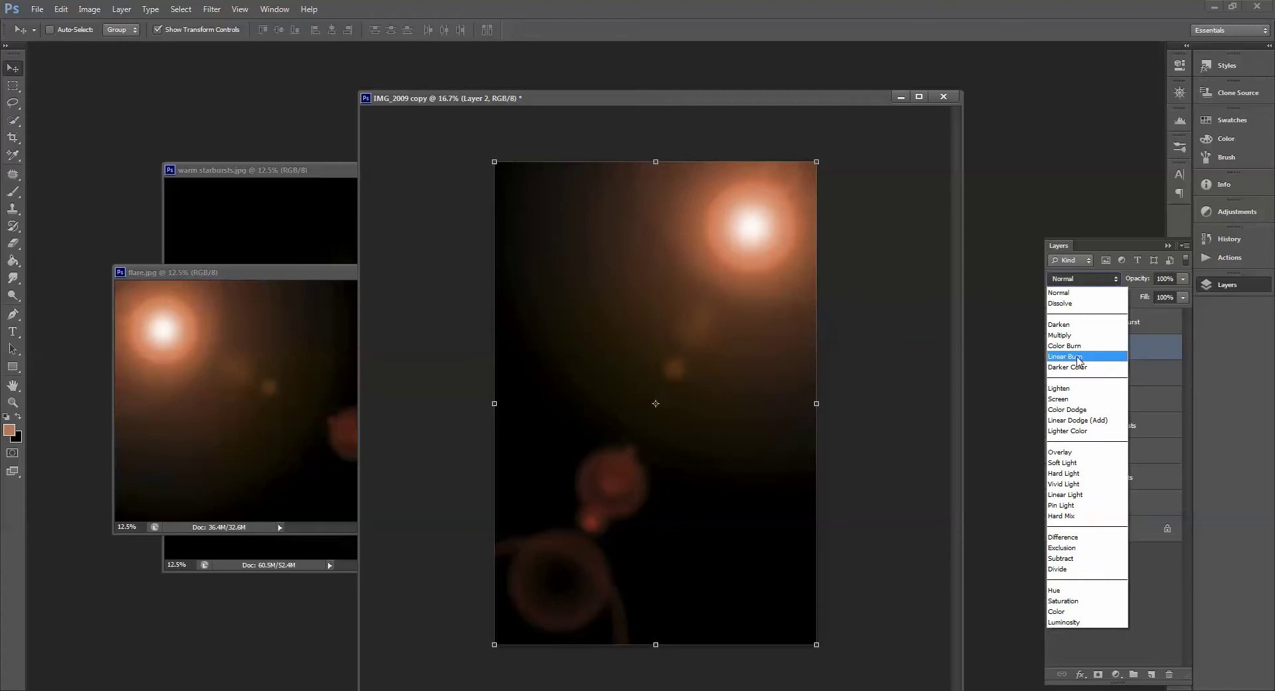
pyautogui.click(1070, 398)
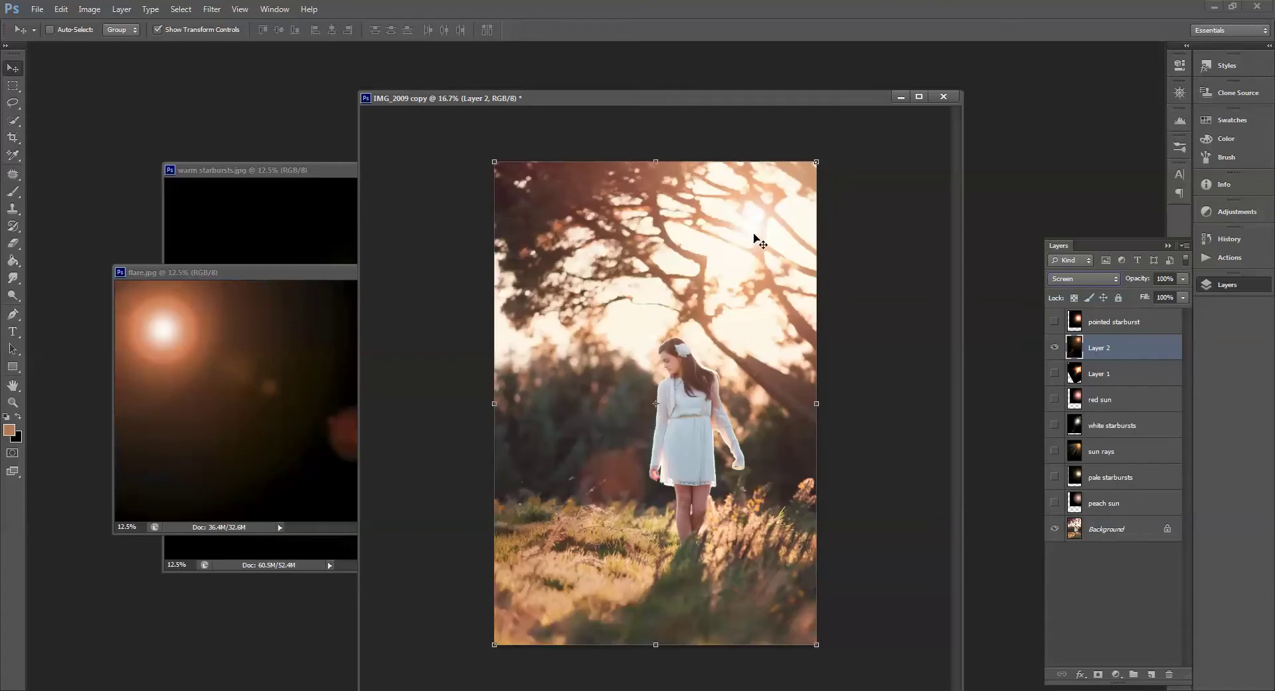
pyautogui.moveTo(756, 242); pyautogui.dragTo(787, 247)
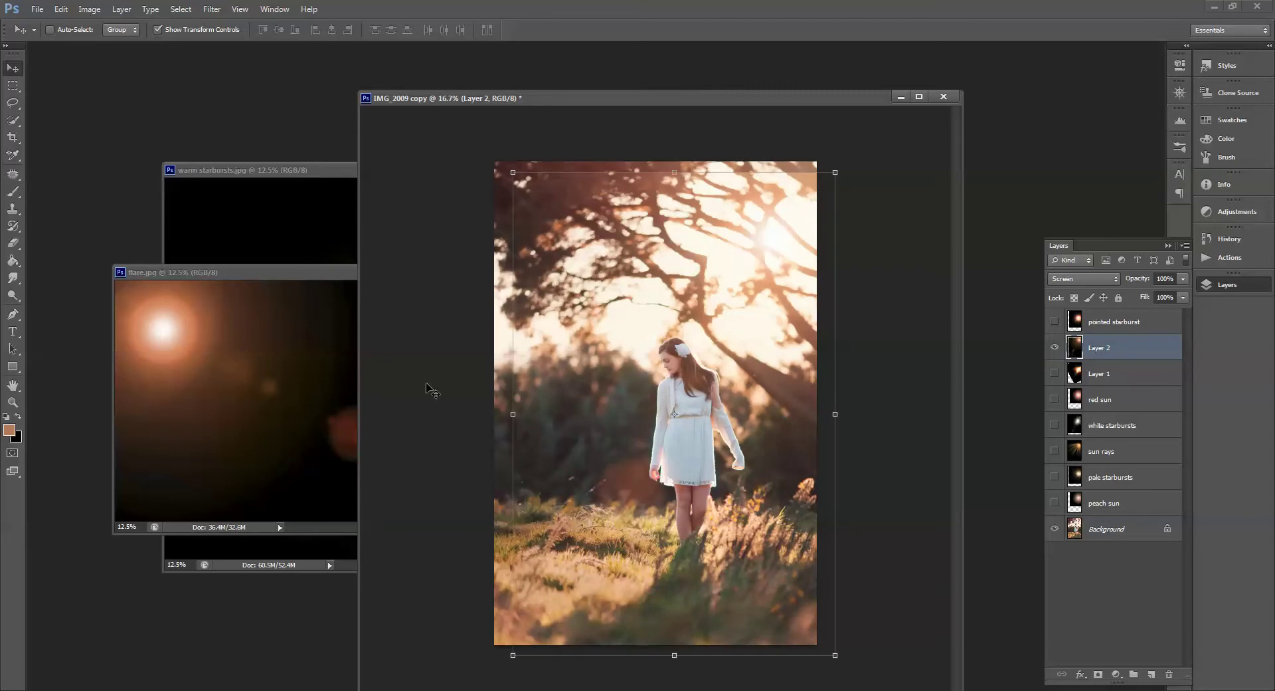
pyautogui.moveTo(772, 260); pyautogui.dragTo(769, 280)
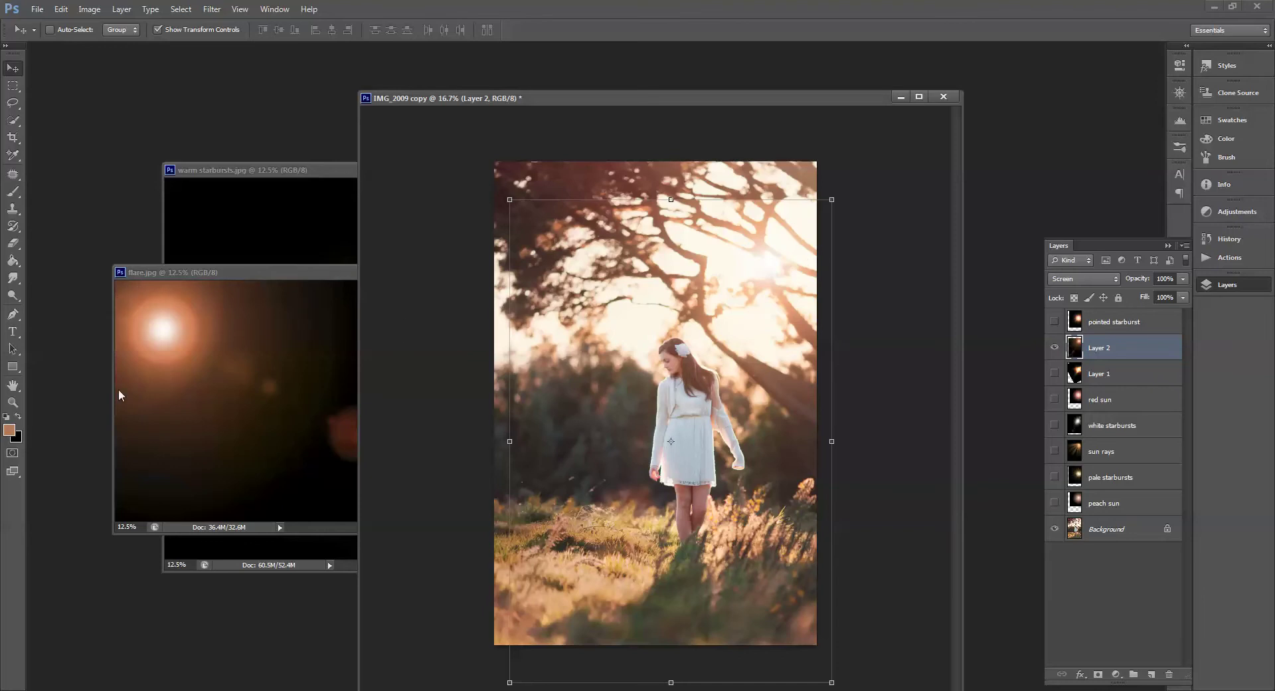
pyautogui.moveTo(707, 287); pyautogui.dragTo(721, 264)
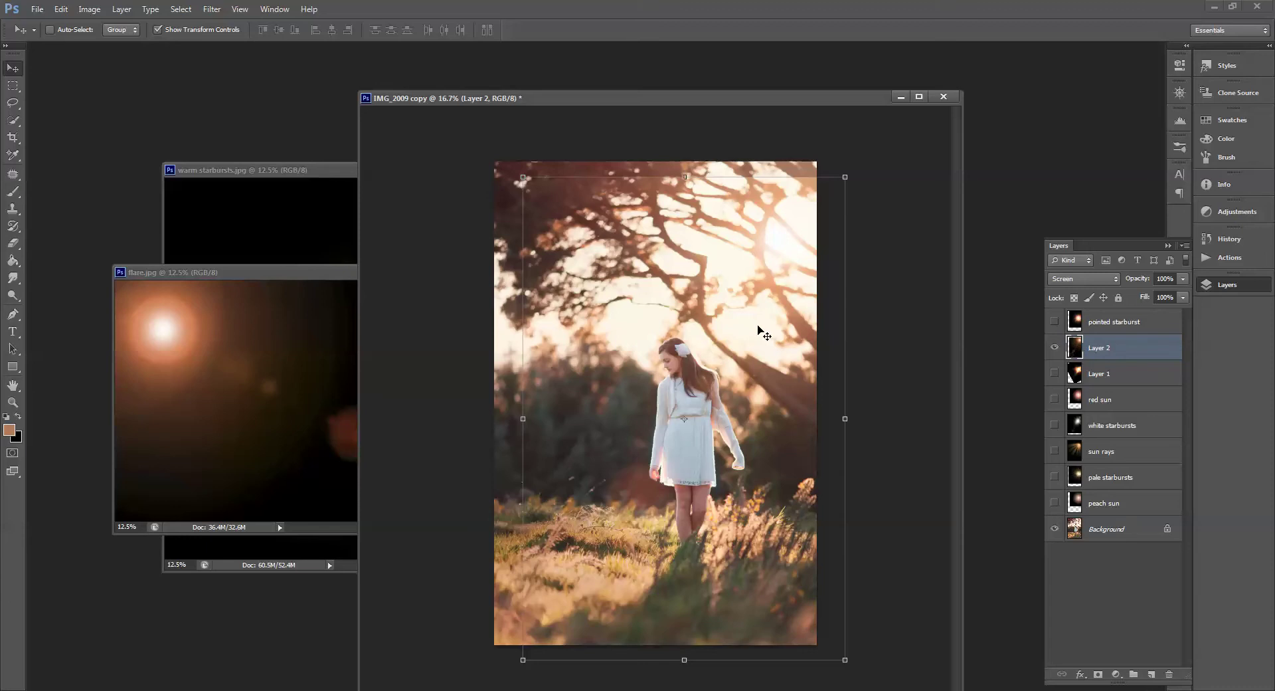
pyautogui.click(13, 192)
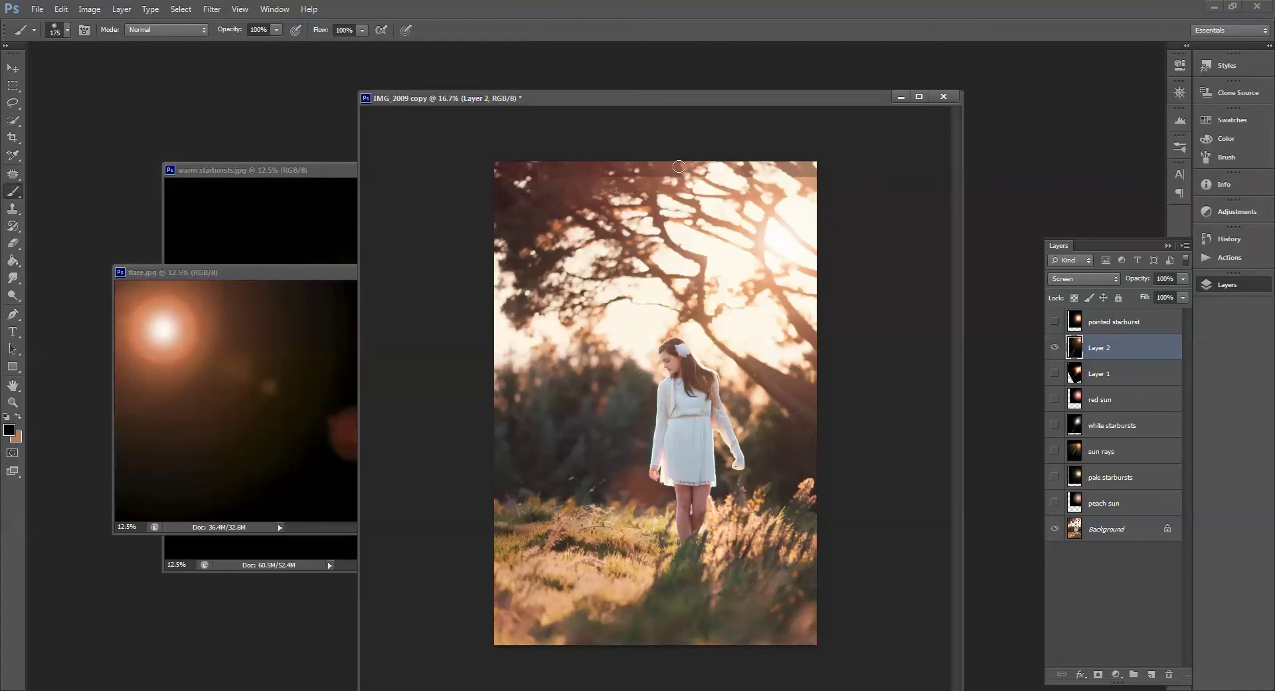
# Step: Enlarge the black brush to 800 px with the ] key
pyautogui.press(']')
pyautogui.press(']')
pyautogui.press(']')
pyautogui.press(']')
pyautogui.press(']')
pyautogui.press(']')
pyautogui.press(']')
pyautogui.press(']')
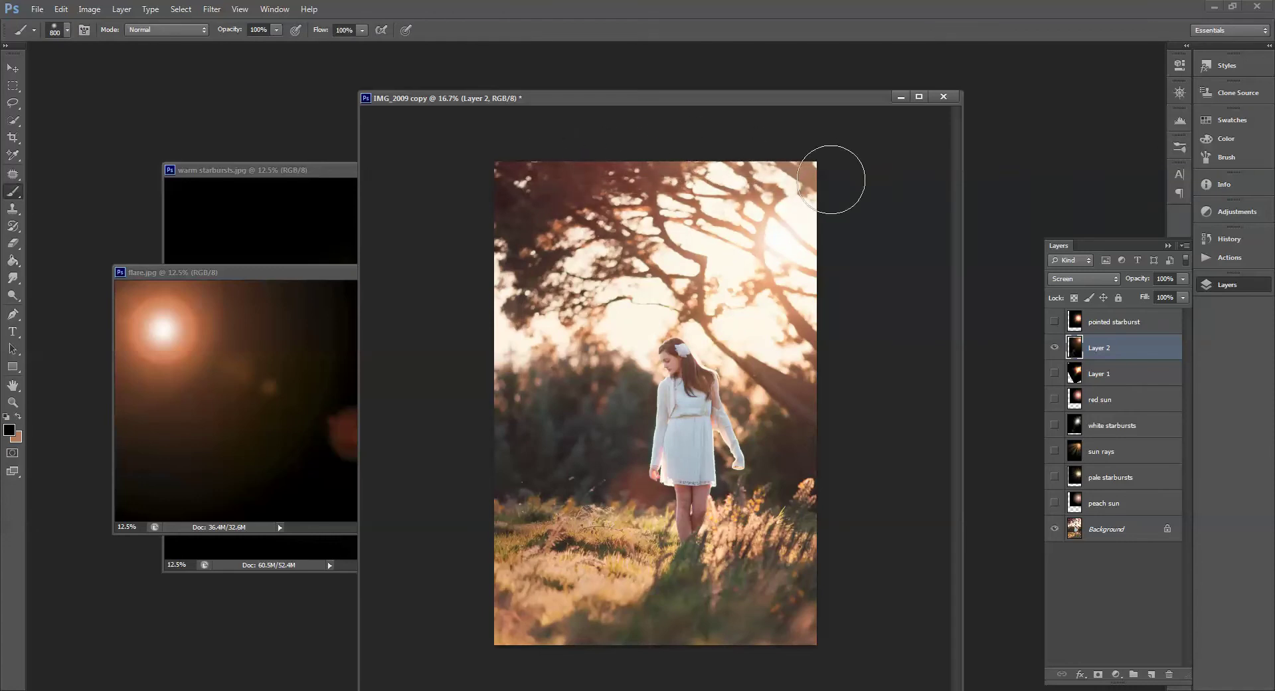